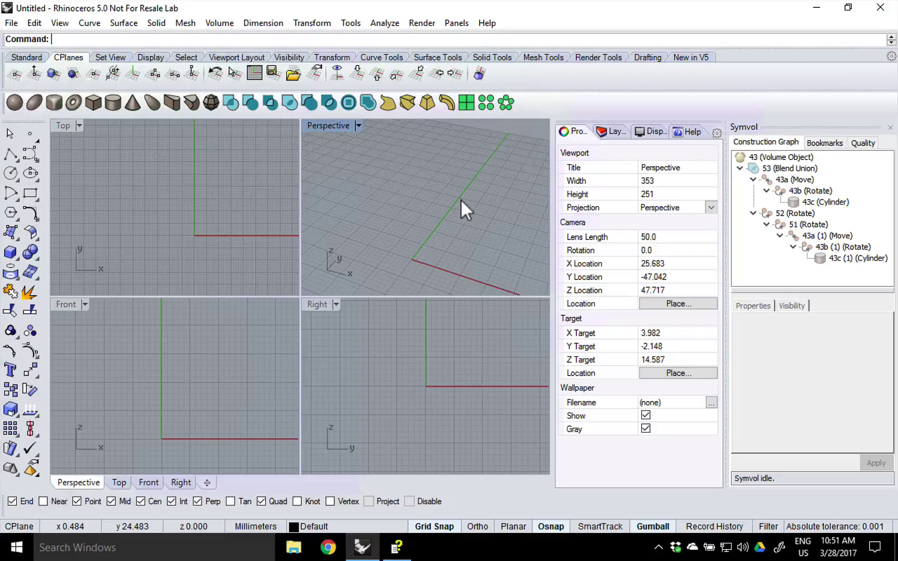
Bring the blended two-cylinder volume object back into the model and examine its construction graph
key(Return)
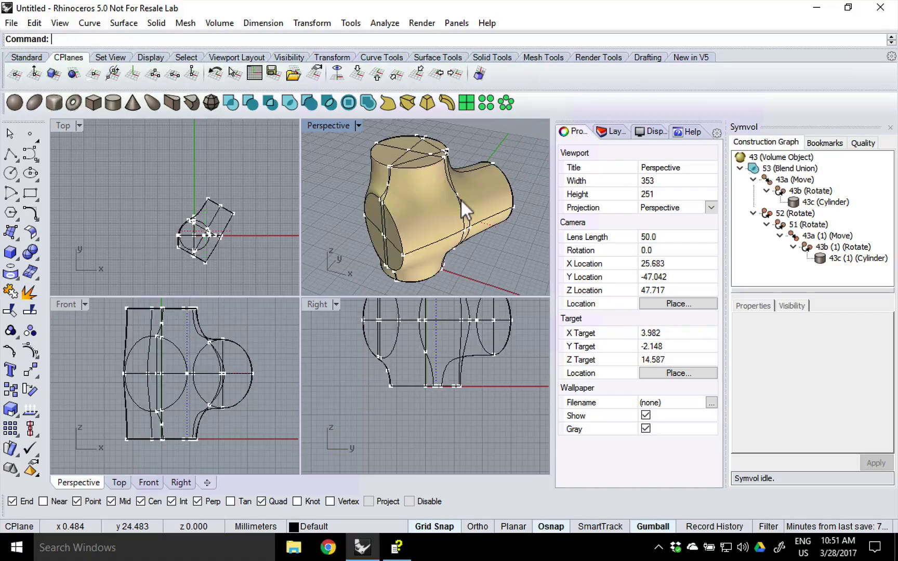
click(423, 215)
mouse_move(418, 207)
right_down()
mouse_move(451, 207)
mouse_move(425, 213)
right_up()
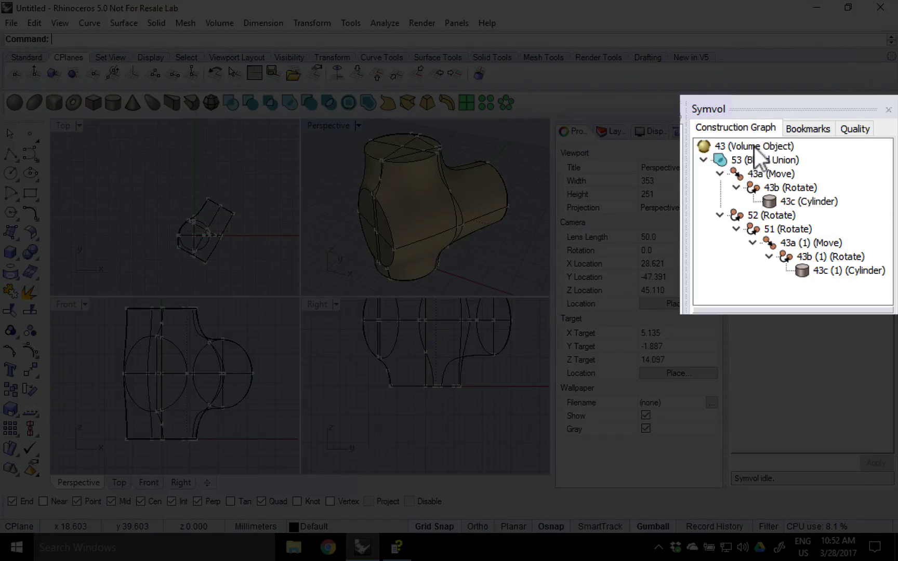
click(720, 146)
click(494, 145)
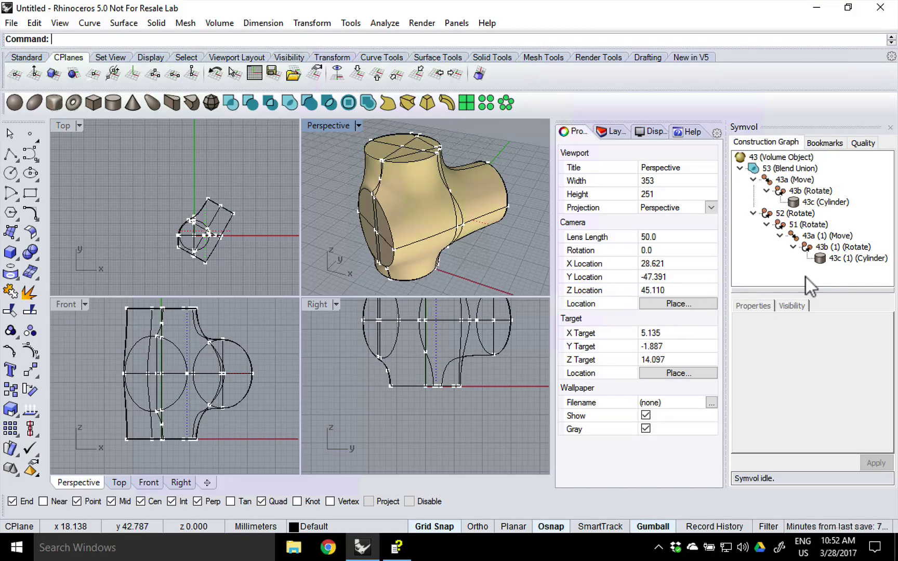
Set the Radius (X) of the vertical cylinder 43c to 3 with the radii chained
click(808, 203)
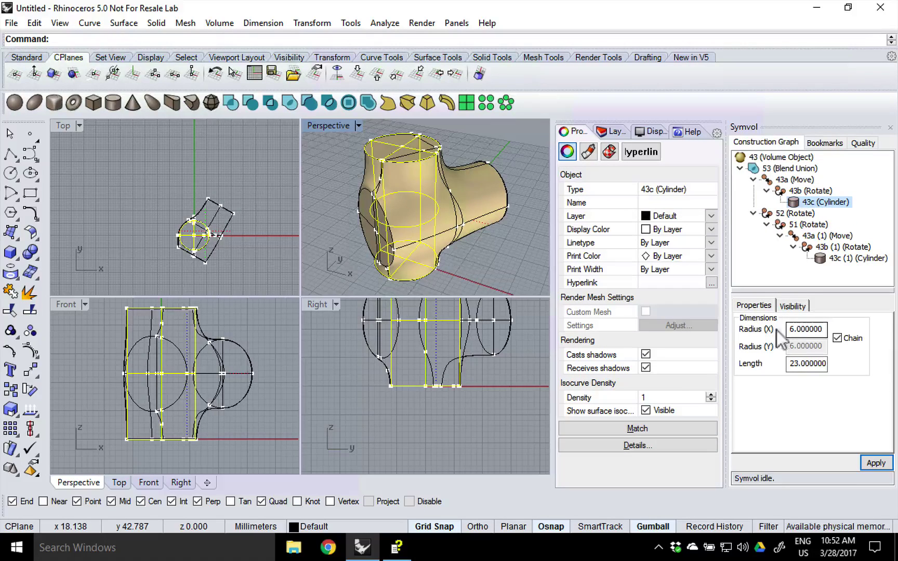
key(Escape)
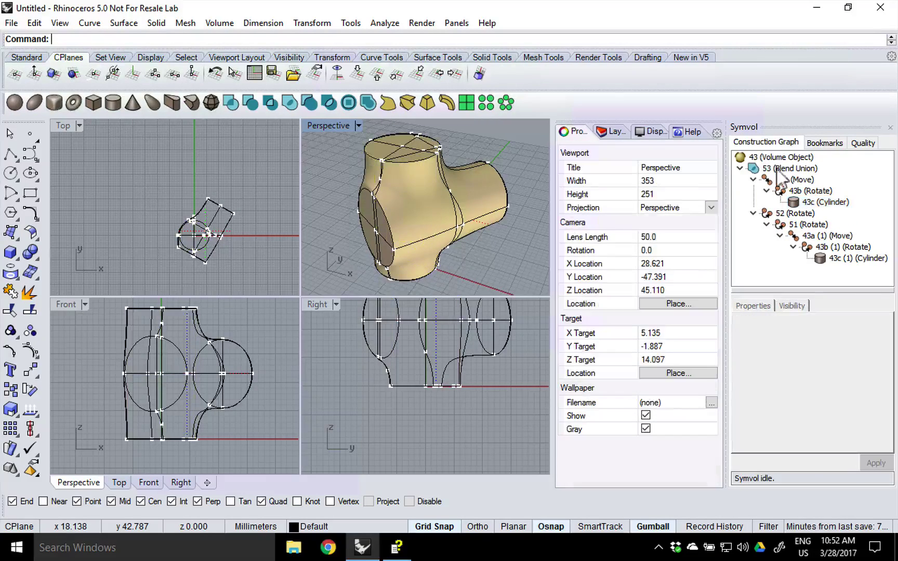
click(825, 202)
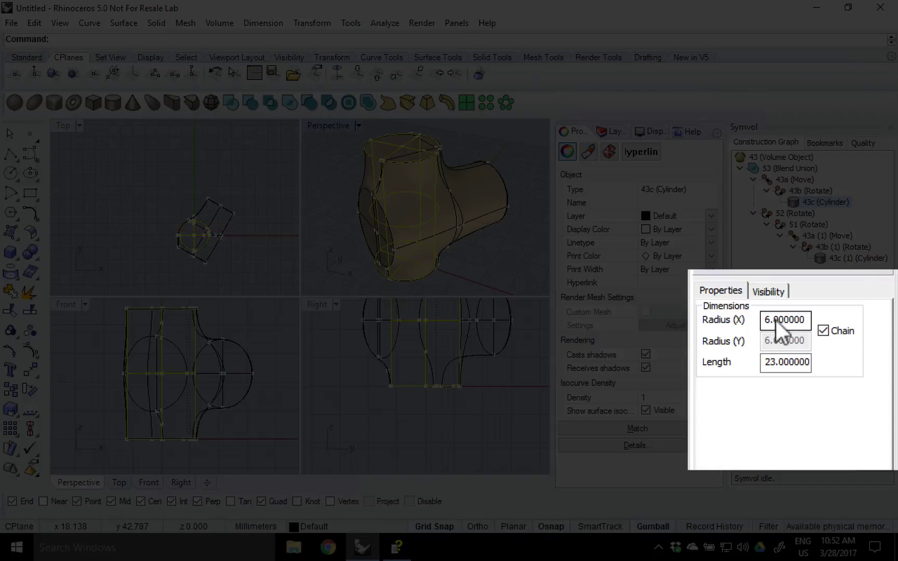
double_click(775, 320)
text(3)
key(Return)
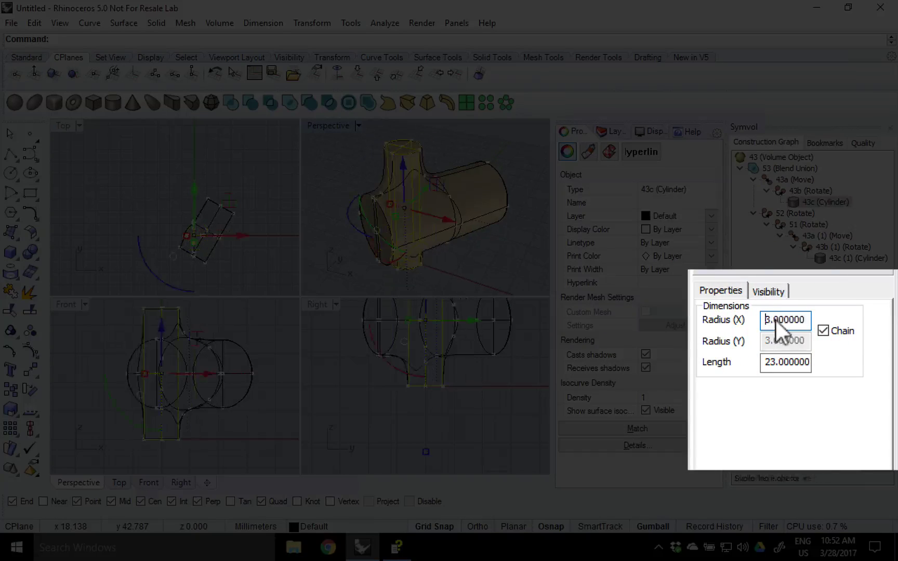
click(460, 142)
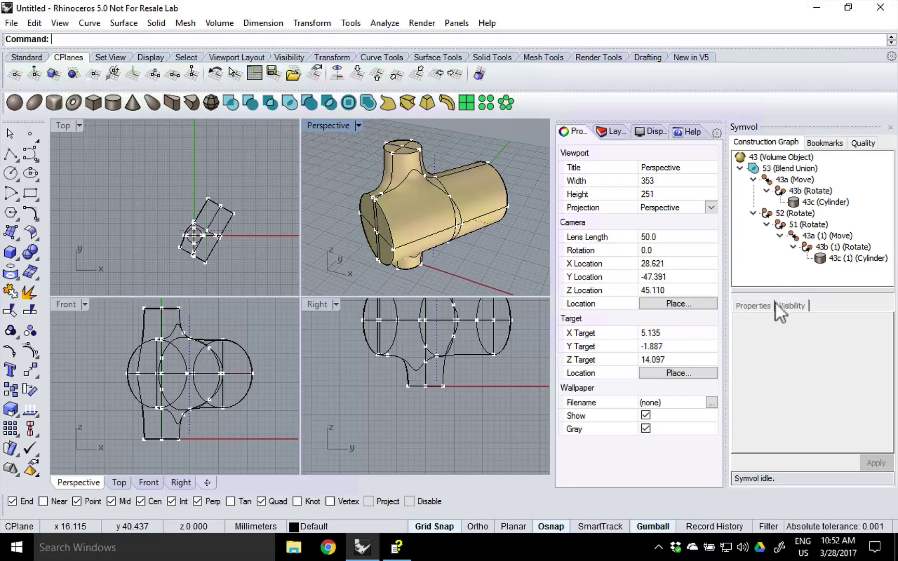
Examine the visibility options of the vertical cylinder 43c and the display modes offered for the Right view
click(818, 202)
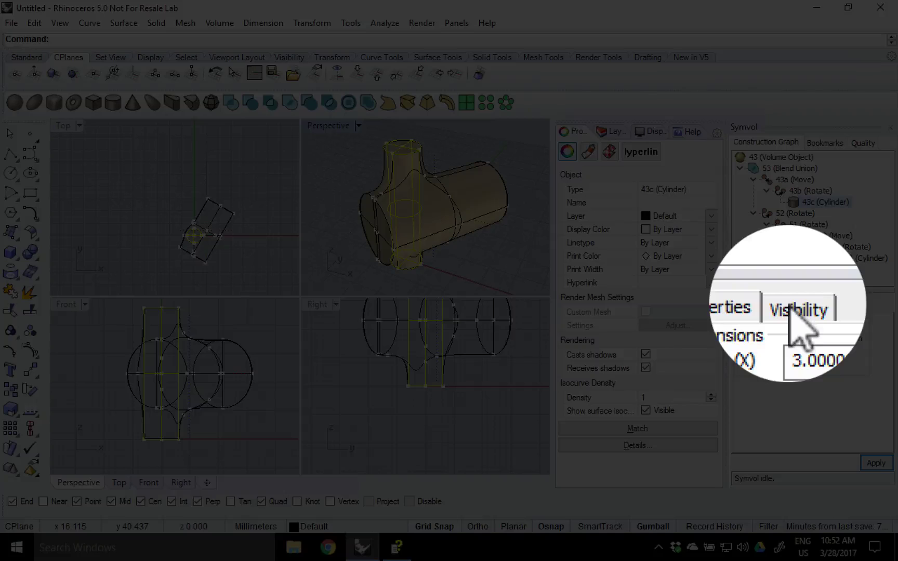
click(790, 307)
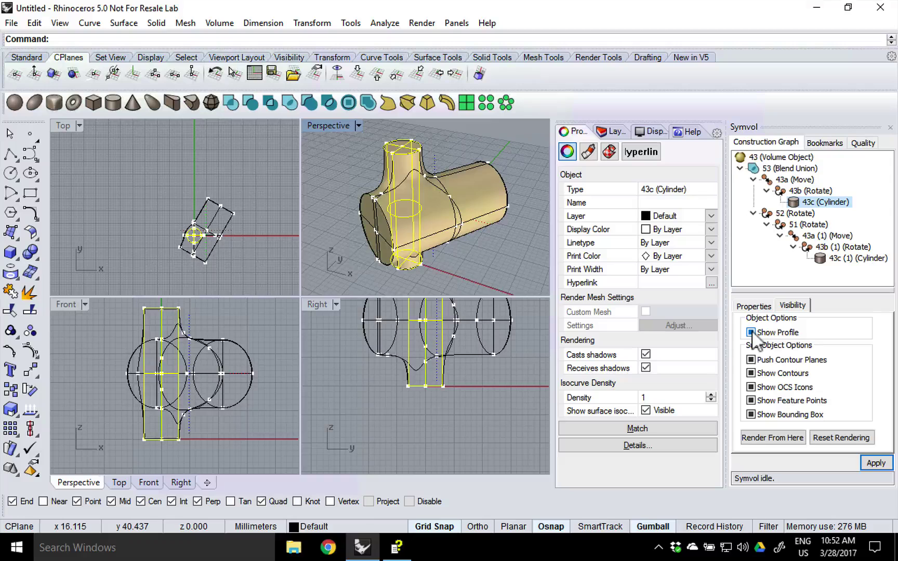
mouse_move(467, 183)
right_down()
mouse_move(393, 206)
mouse_move(518, 195)
mouse_move(454, 184)
right_up()
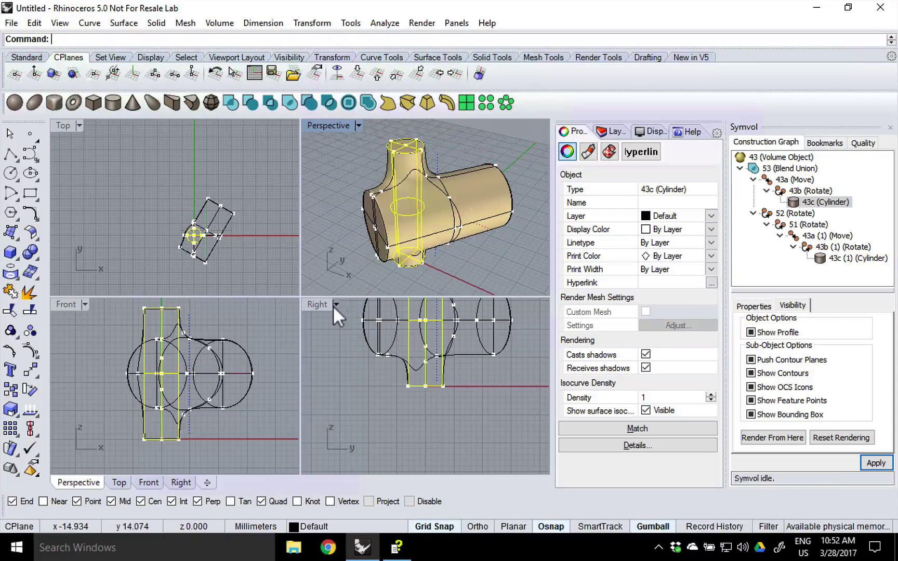
click(334, 304)
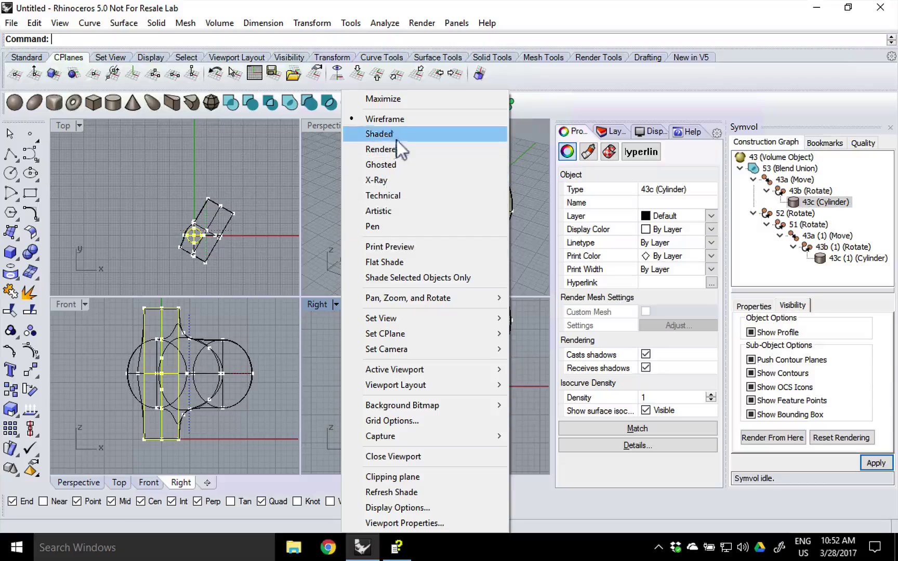
click(325, 171)
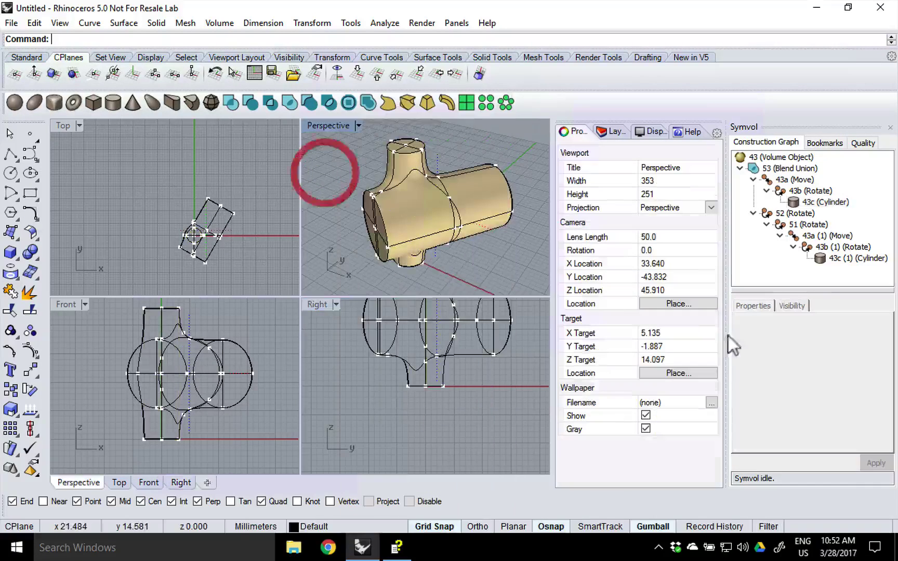
Turn off Show Profile for the horizontal cylinder 43c (1) and review its visibility options
click(826, 255)
click(789, 306)
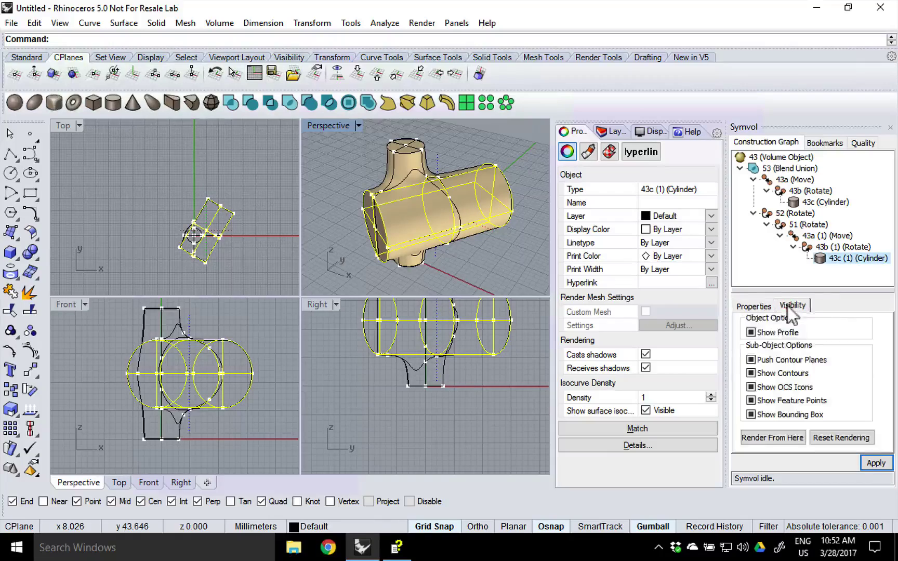
click(750, 332)
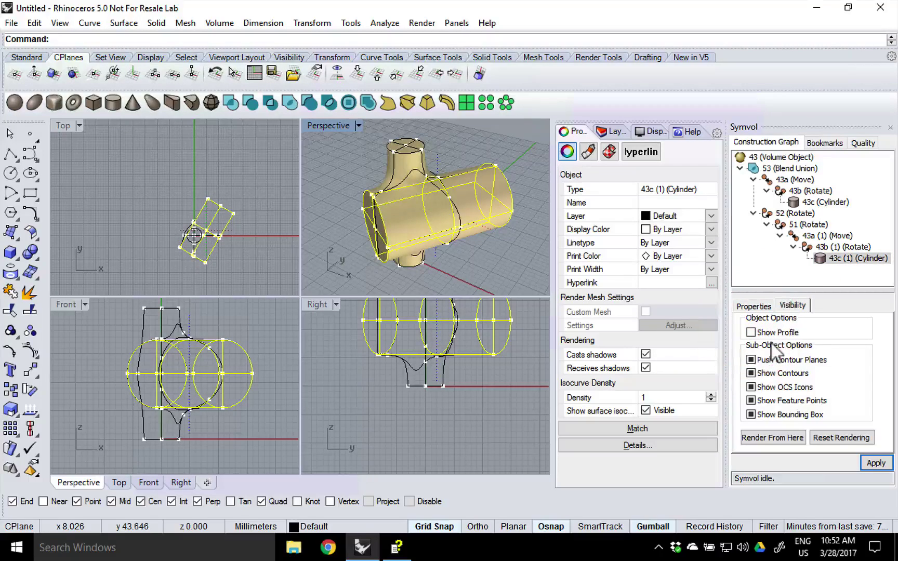
click(451, 148)
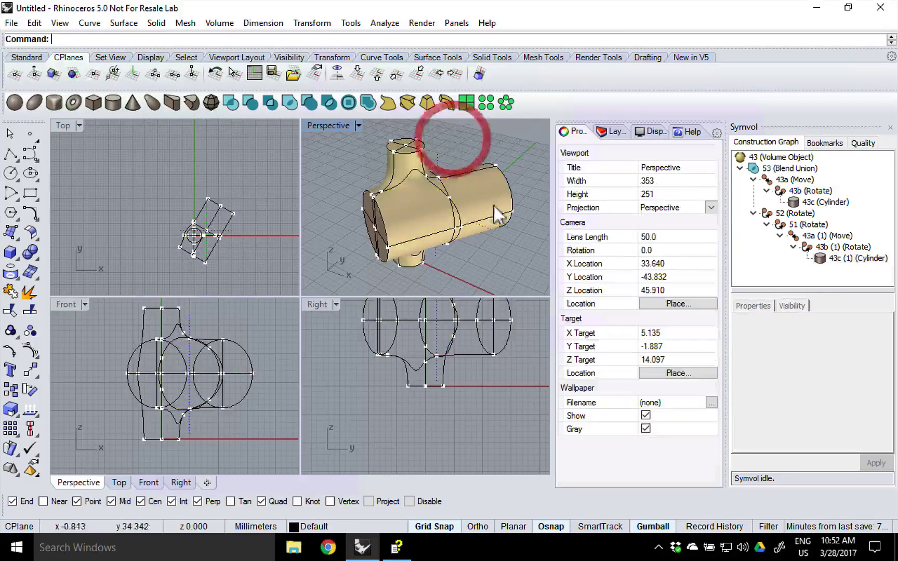
right_drag(451, 150, 519, 211)
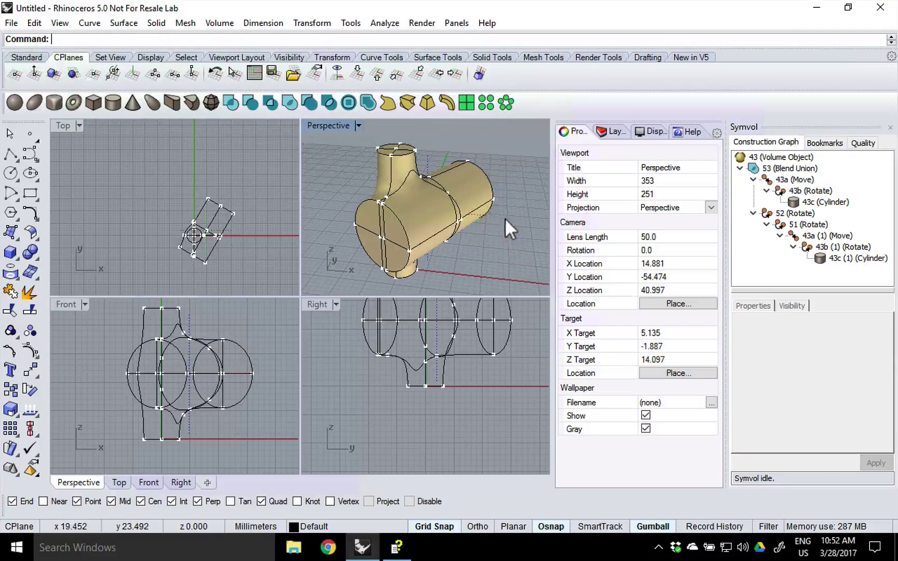
click(825, 259)
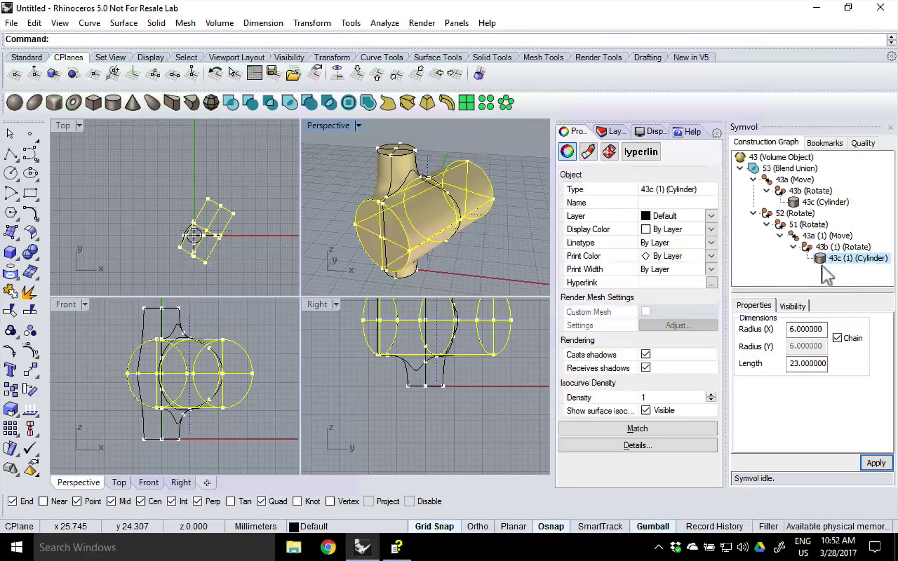
click(793, 306)
click(456, 125)
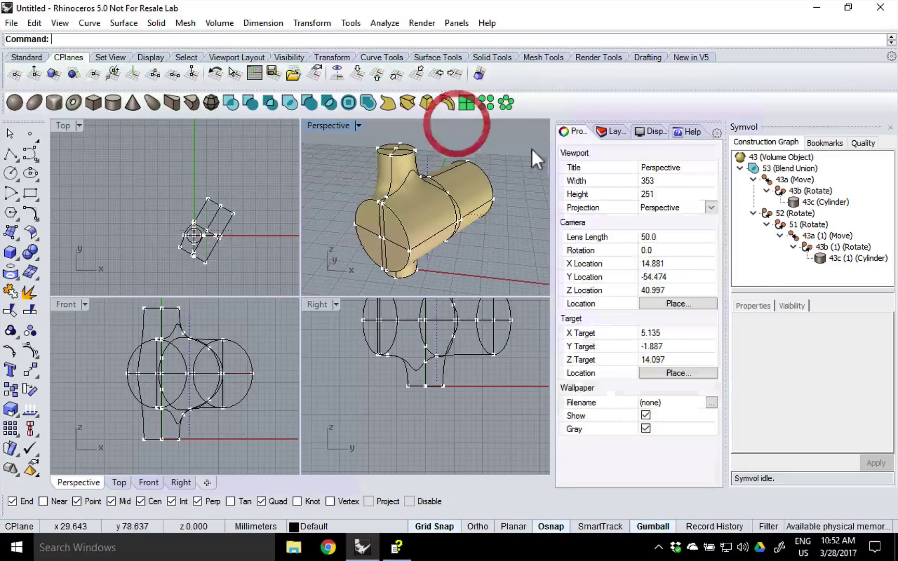
click(358, 231)
Hide the contour planes, contours and OCS icons of volume object 43, and restore them together with its profile
click(750, 157)
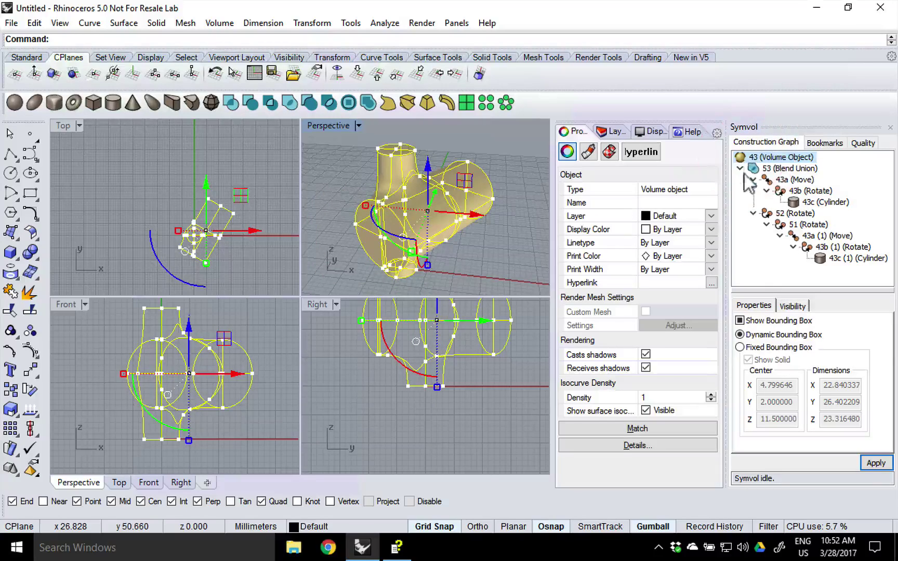
click(789, 305)
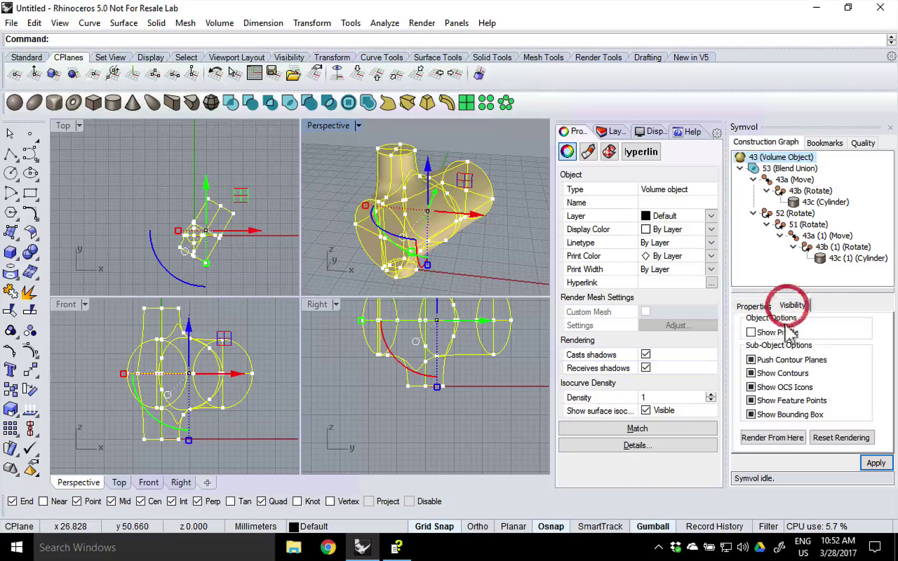
click(765, 364)
click(761, 374)
click(758, 387)
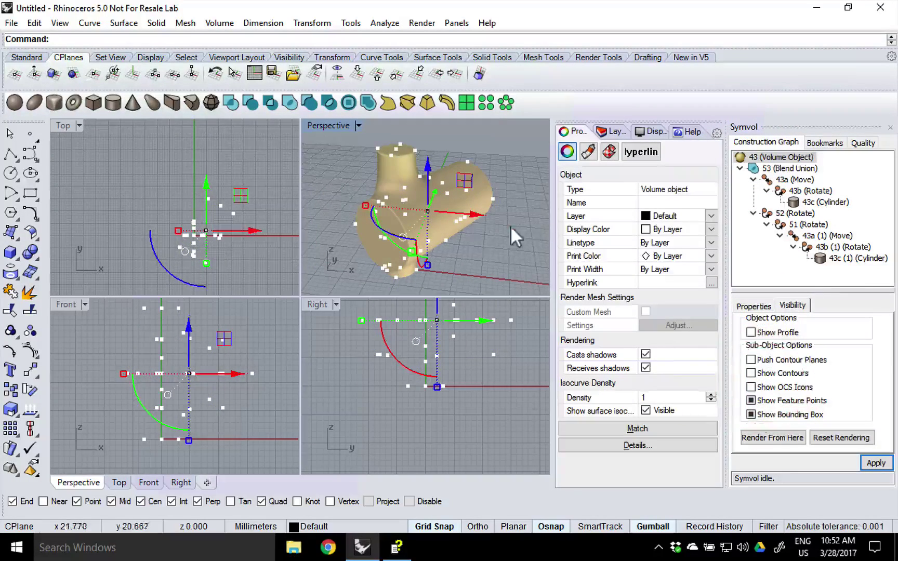
click(510, 226)
right_drag(379, 197, 491, 187)
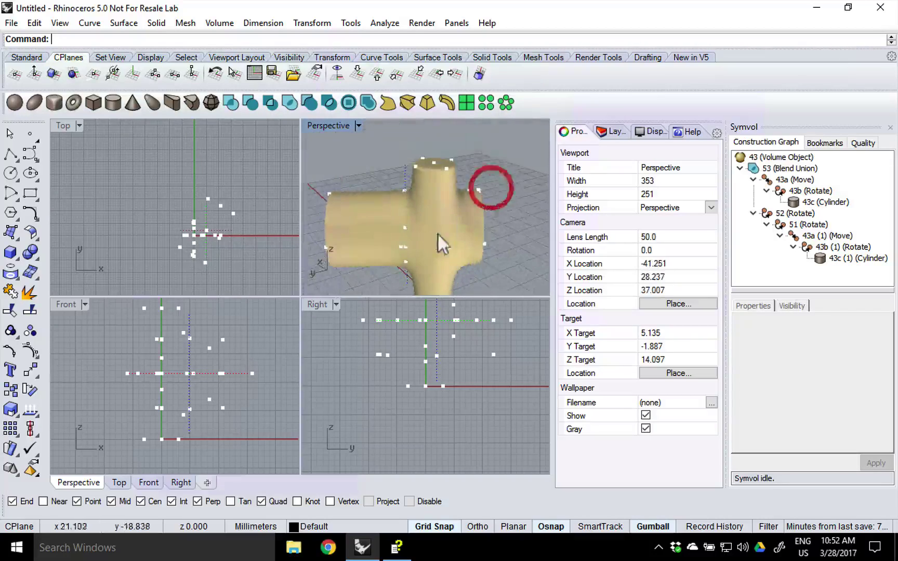
right_drag(441, 244, 408, 203)
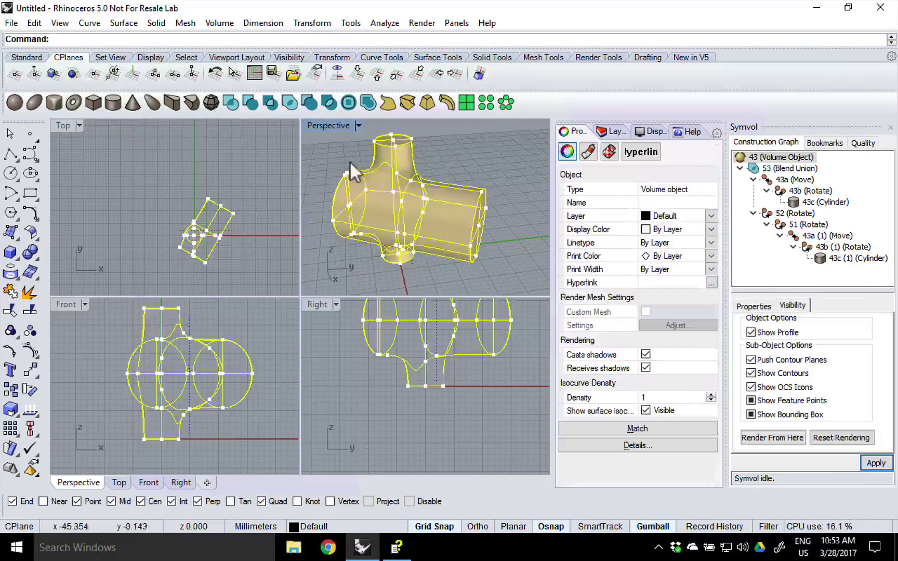
click(451, 147)
right_drag(440, 191, 540, 174)
Try Preview Quality with the speed raised to about the middle of its range, and return to Full Quality
click(862, 143)
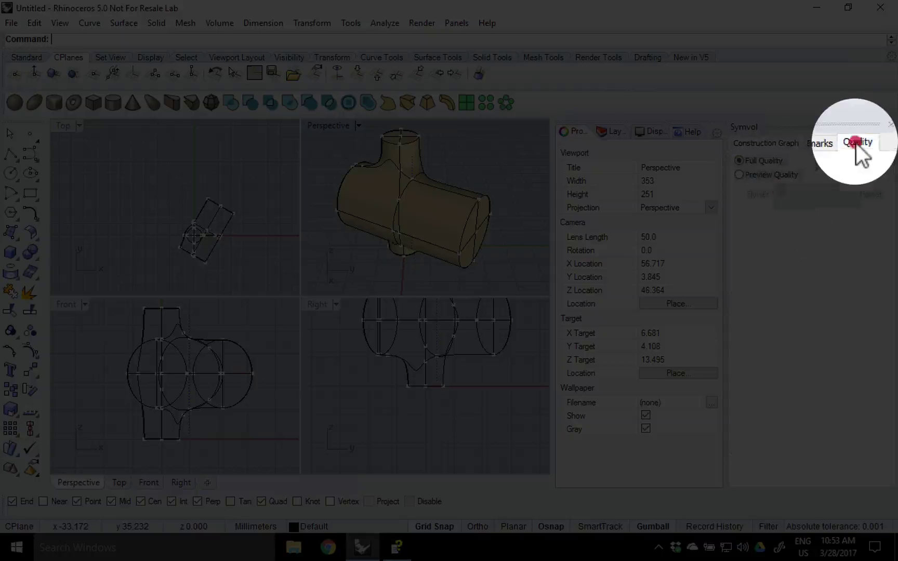
click(763, 177)
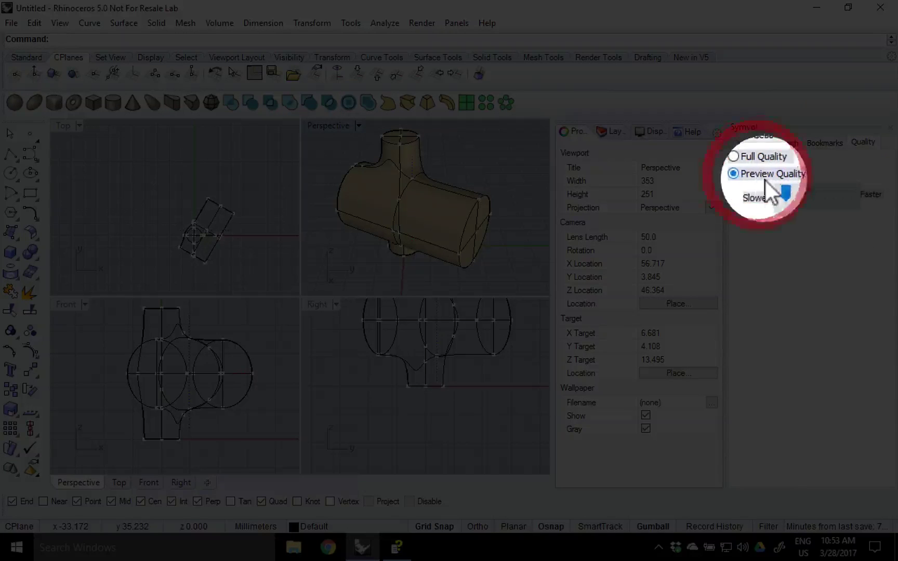
mouse_move(477, 192)
right_down()
mouse_move(427, 200)
mouse_move(488, 190)
right_up()
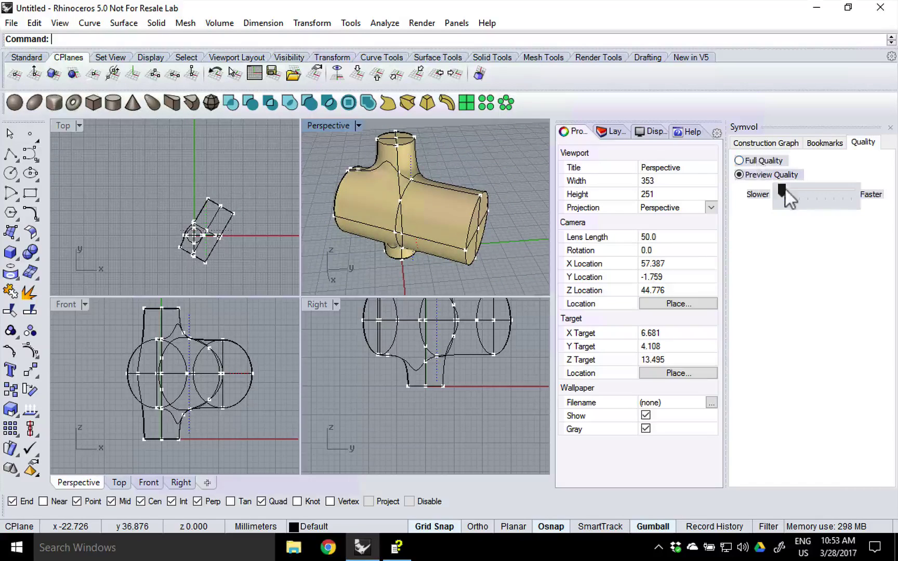
drag(785, 189, 823, 189)
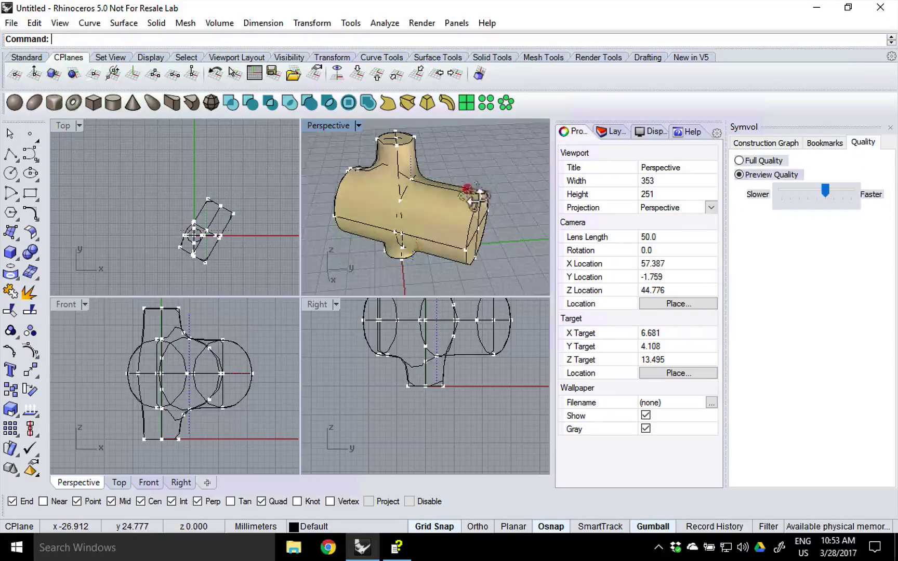
right_drag(475, 196, 371, 151)
click(738, 160)
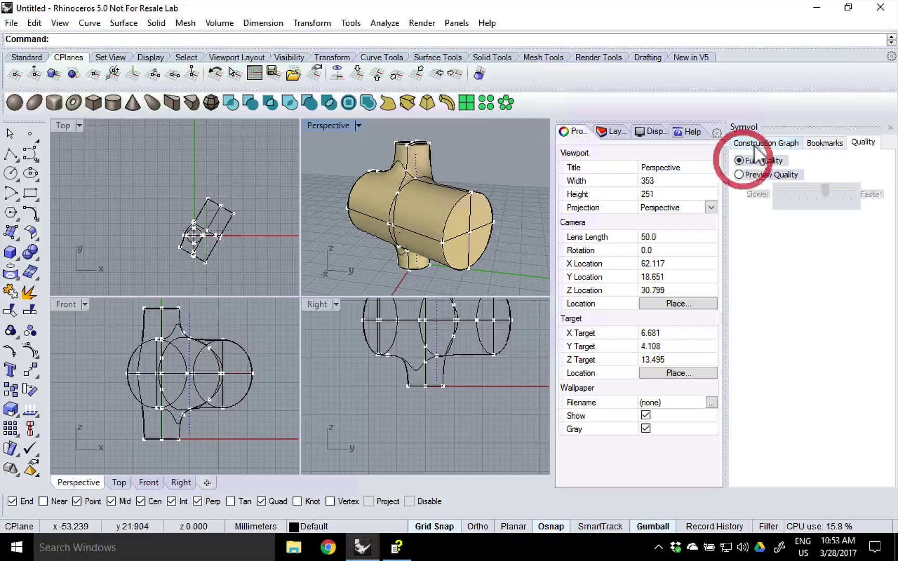
Check the Symvol bookmarks list and return to the object's construction graph
click(760, 144)
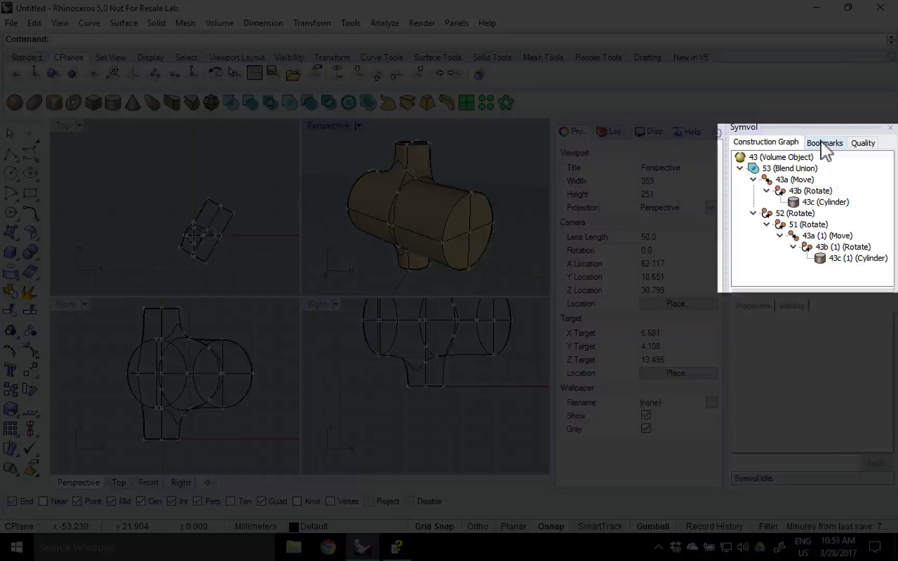
click(821, 144)
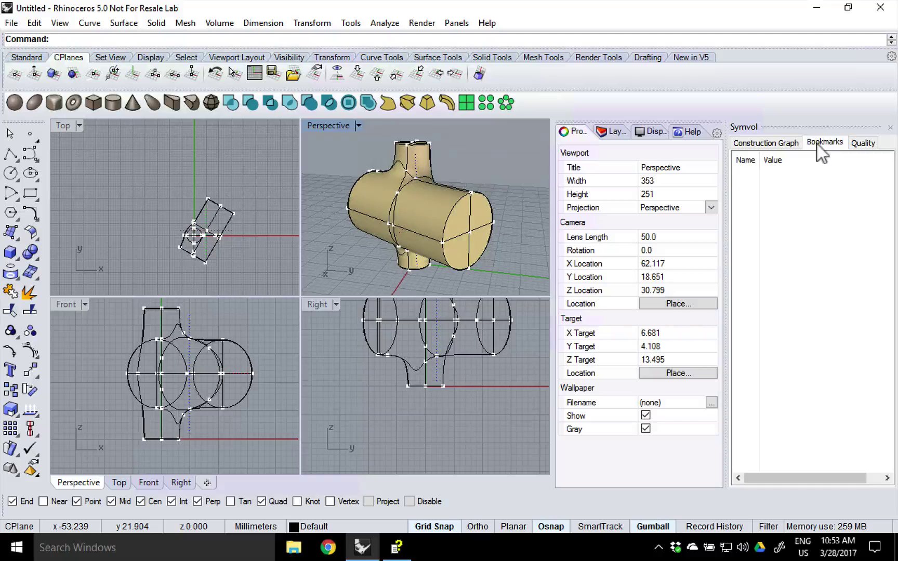
click(773, 144)
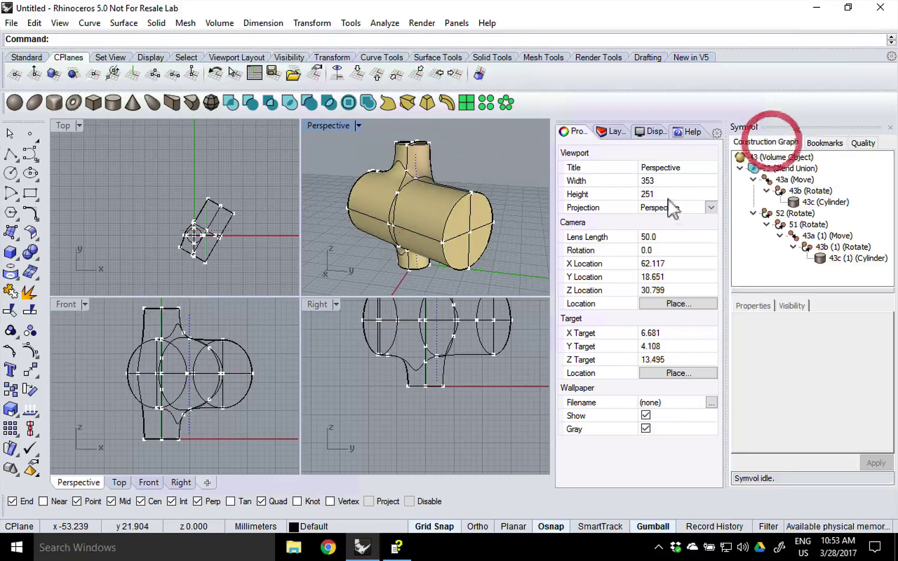
right_drag(418, 231, 460, 263)
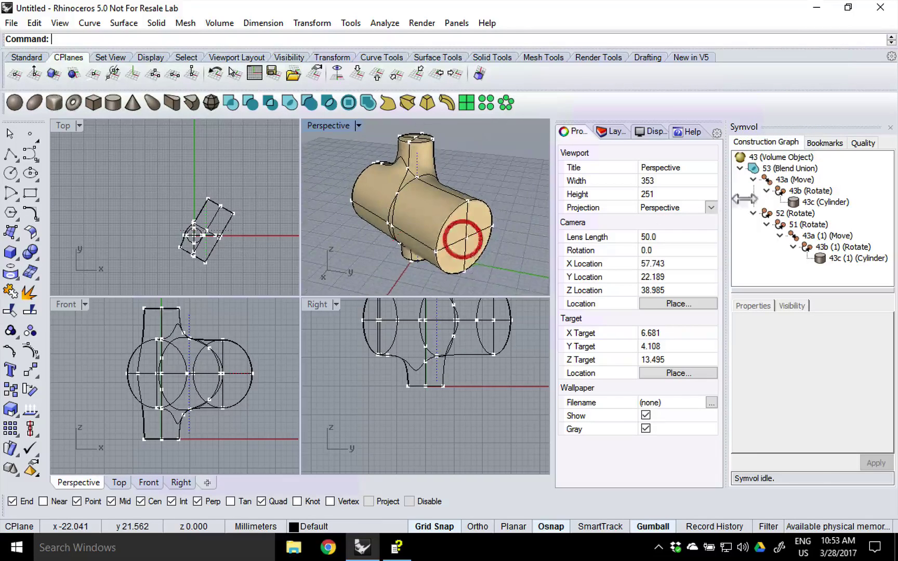
Set the length of the vertical cylinder 43c to 20 mm
click(823, 202)
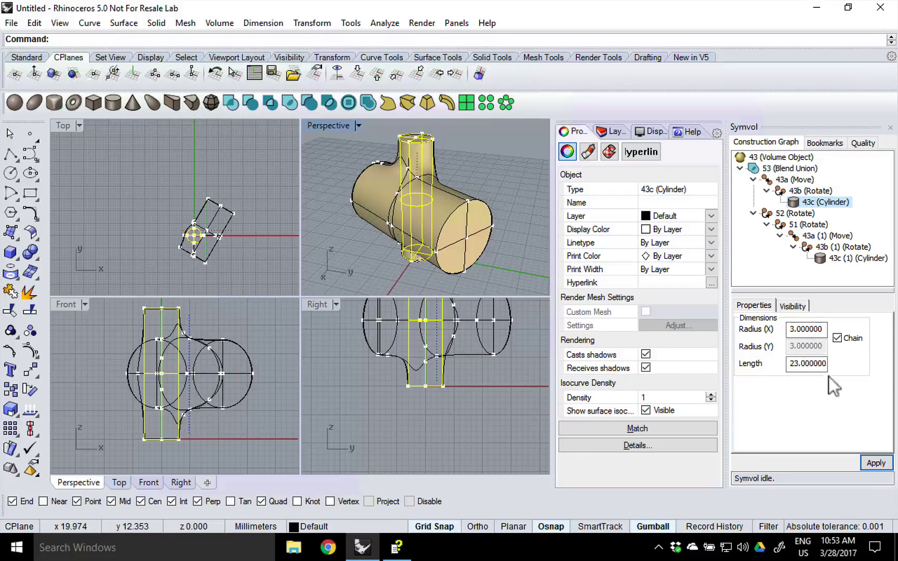
double_click(807, 367)
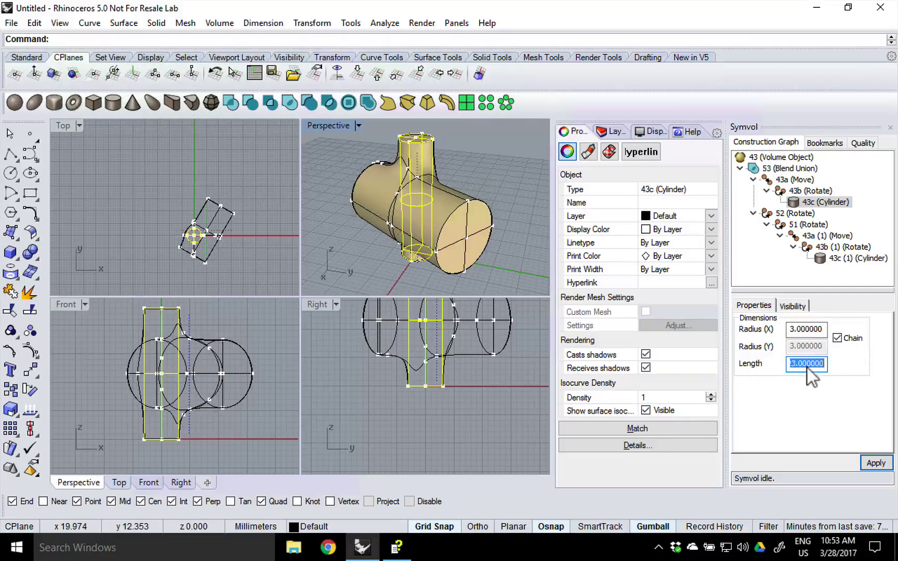
text(29)
key(BackSpace)
text(0)
key(Return)
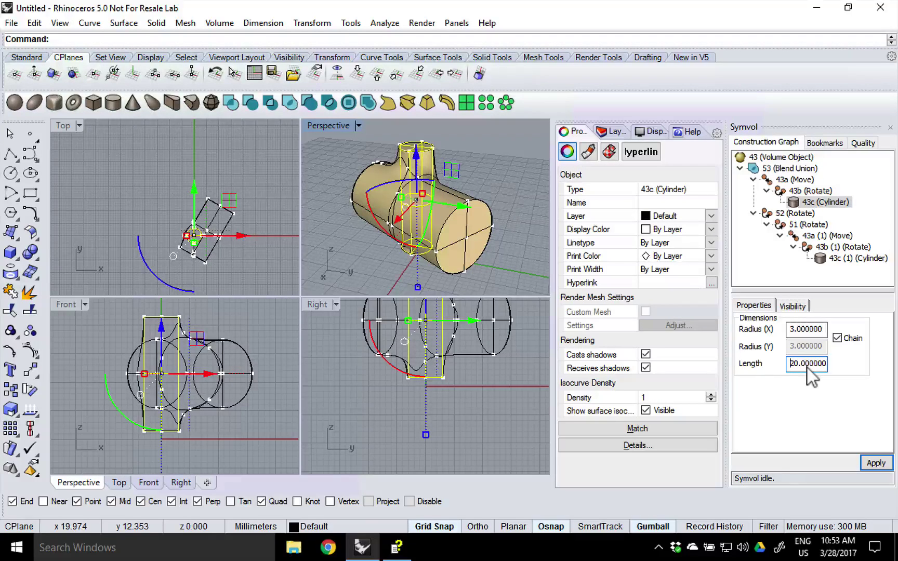
Create a bookmark named CRadius from the Radius (X) value of the vertical cylinder 43c
double_click(799, 328)
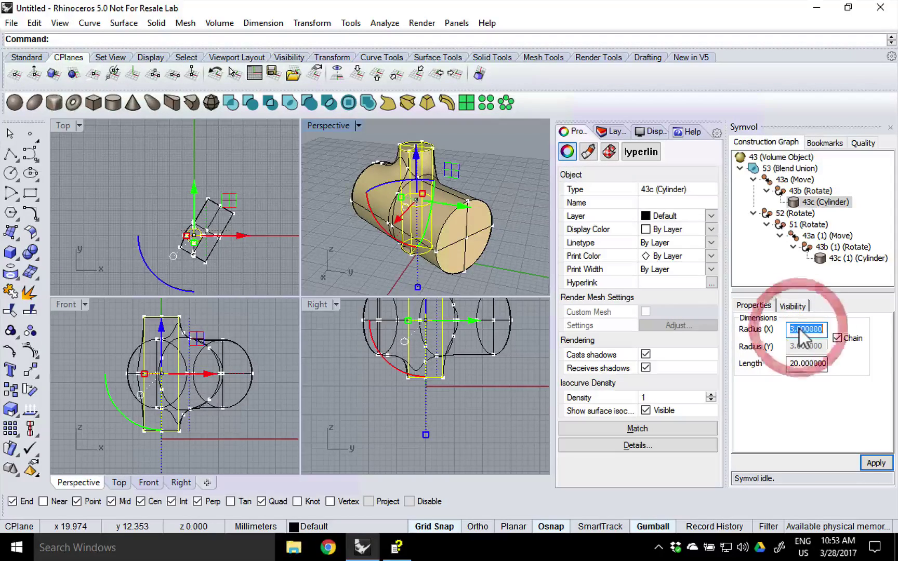
click(806, 366)
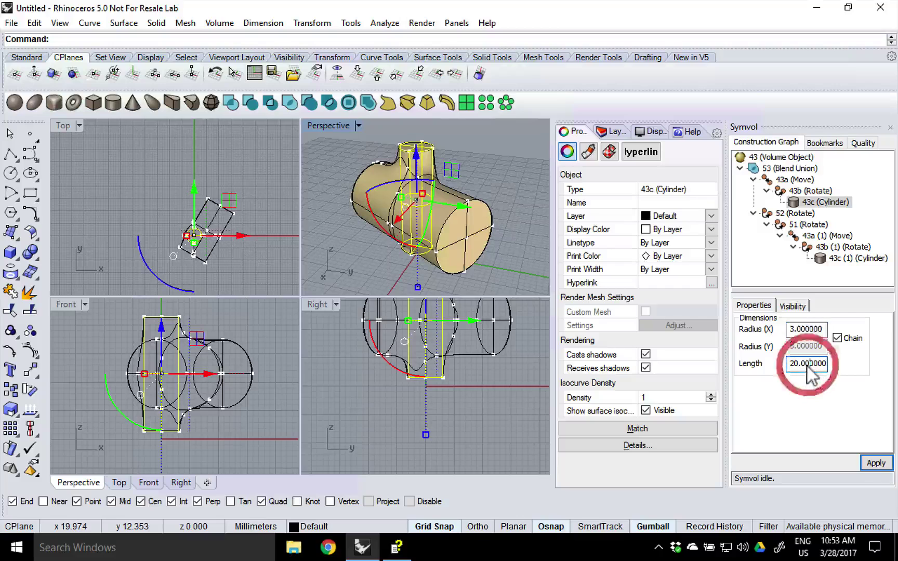
double_click(806, 329)
right_click(806, 329)
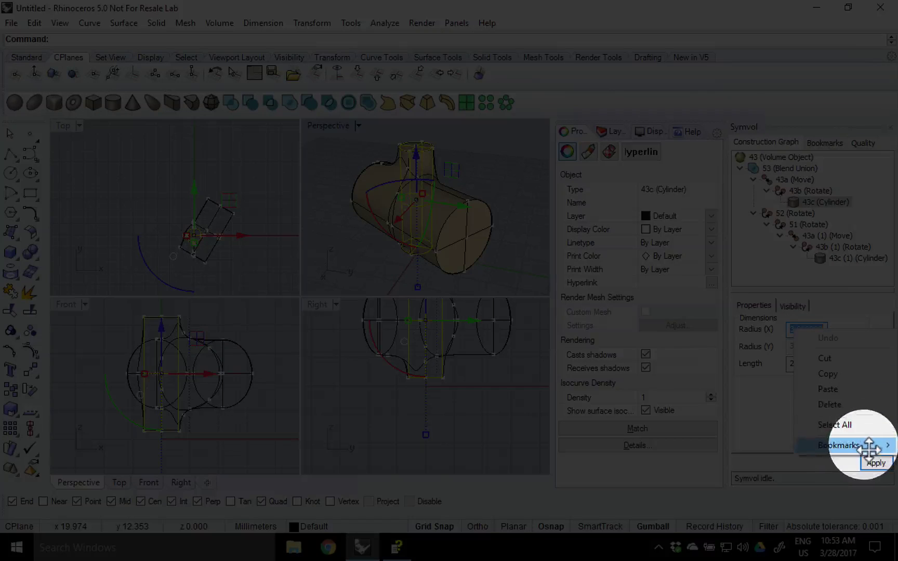
mouse_move(868, 446)
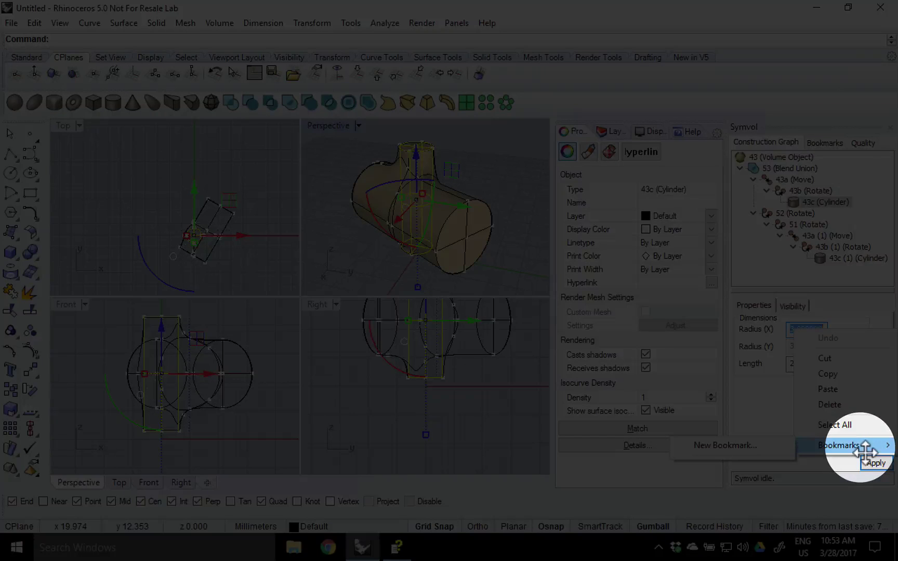
click(753, 448)
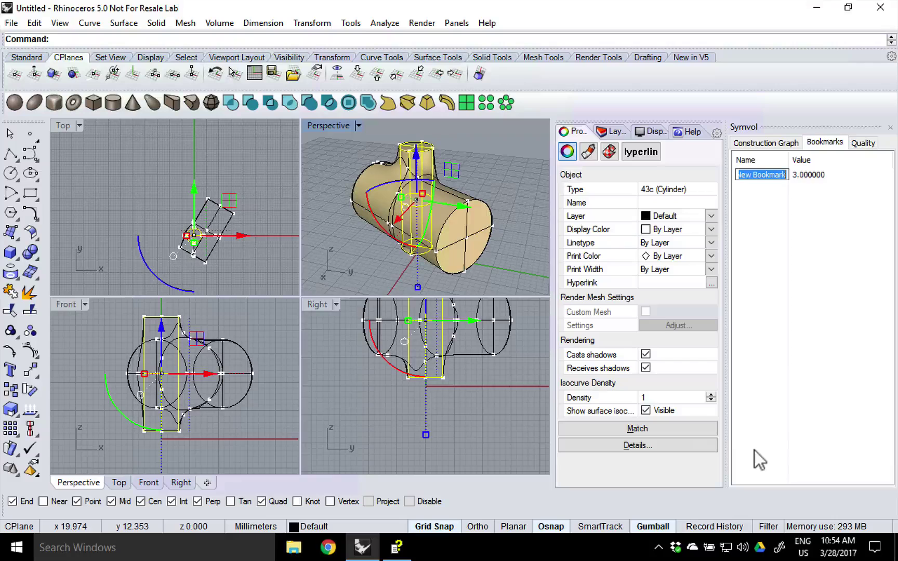
text(C)
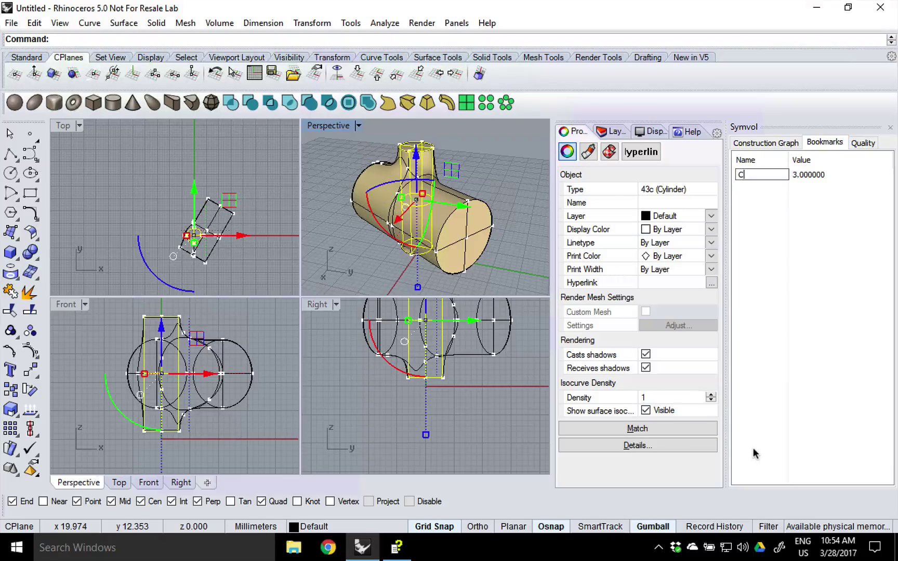
text(Diam)
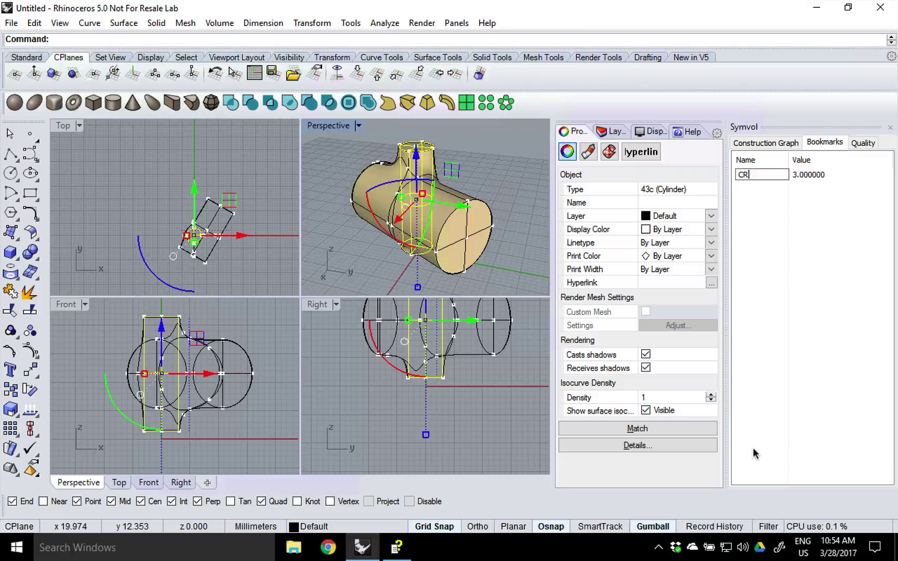
text(ius)
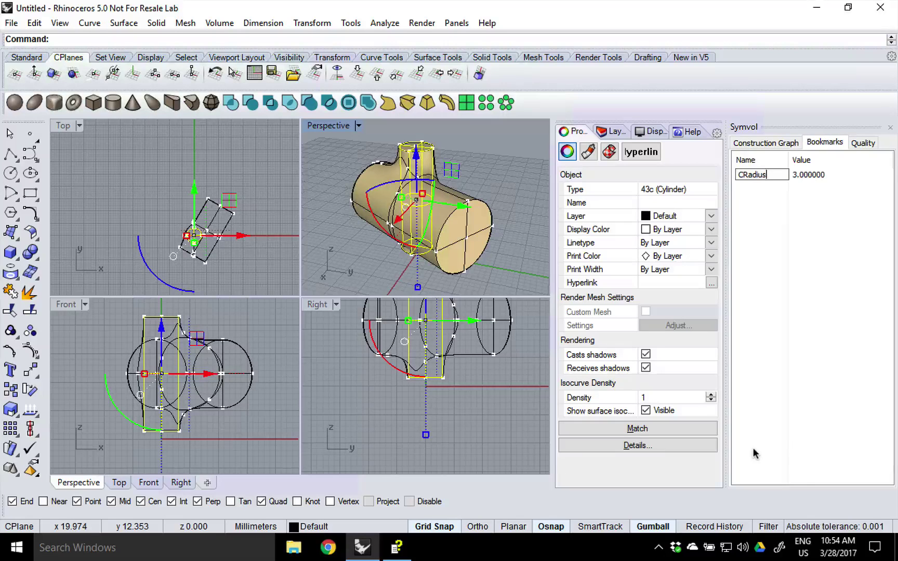
key(Return)
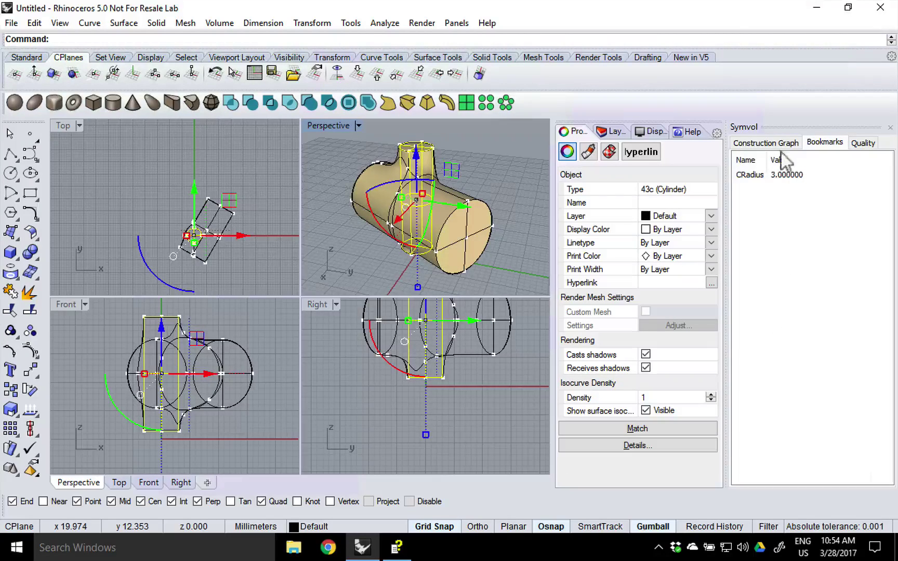
Set the CRadius bookmark value to 6 with no object selected
click(765, 143)
double_click(821, 329)
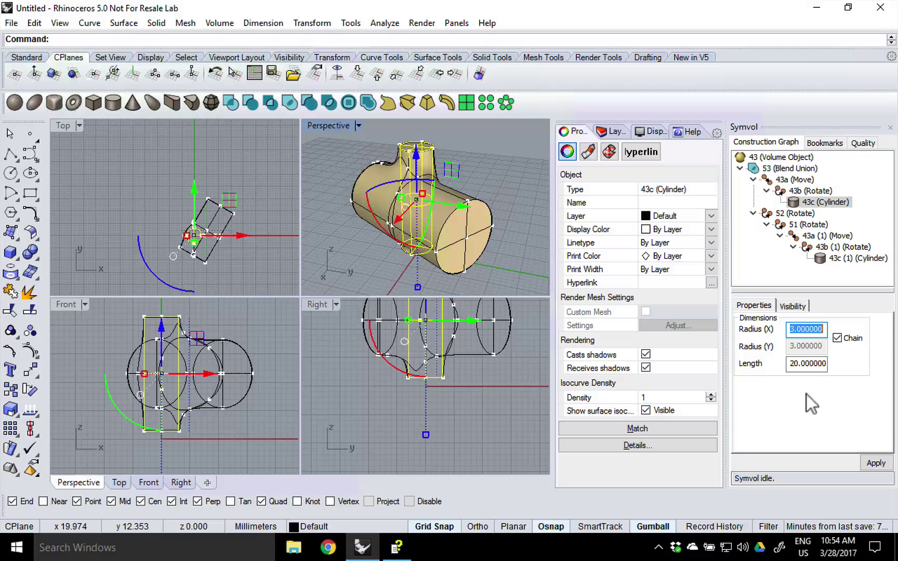
click(517, 251)
click(826, 144)
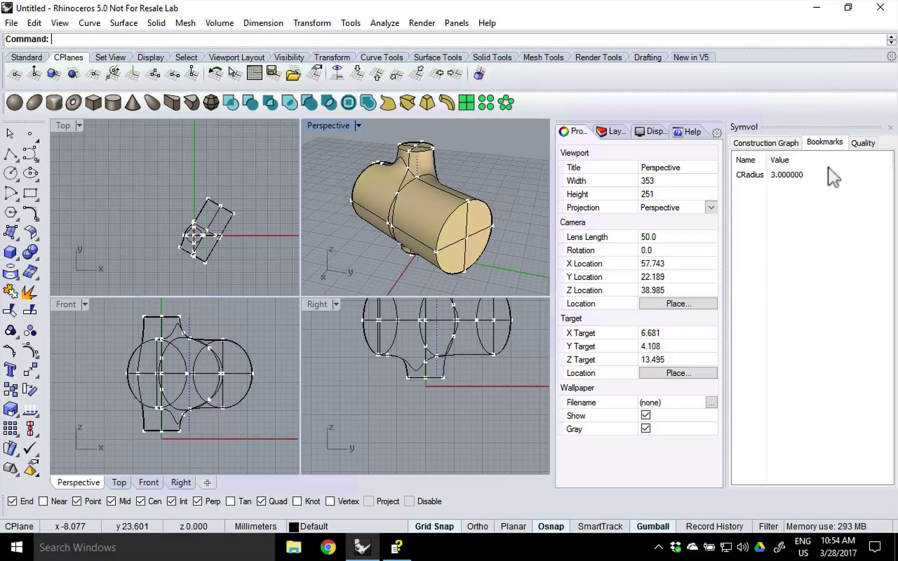
click(778, 175)
click(774, 176)
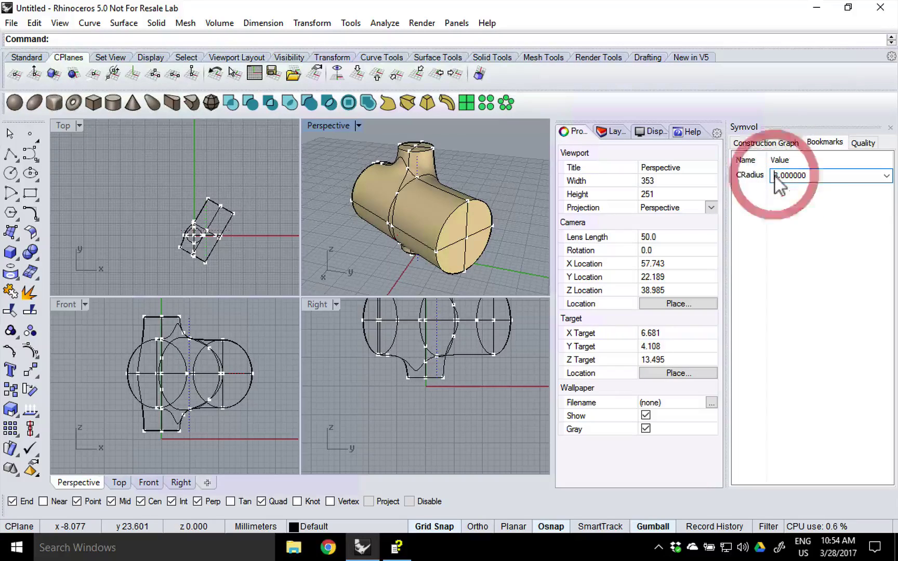
double_click(818, 177)
text(6)
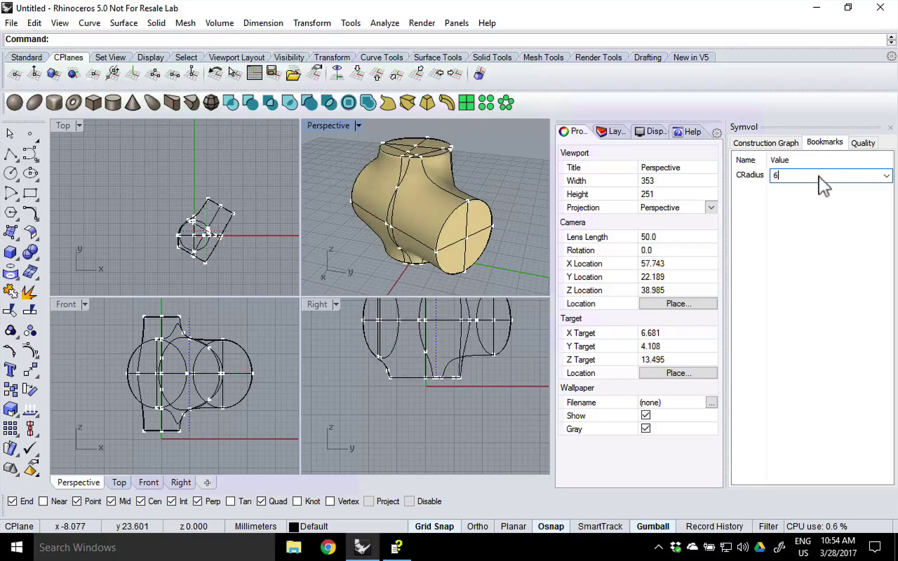
key(Return)
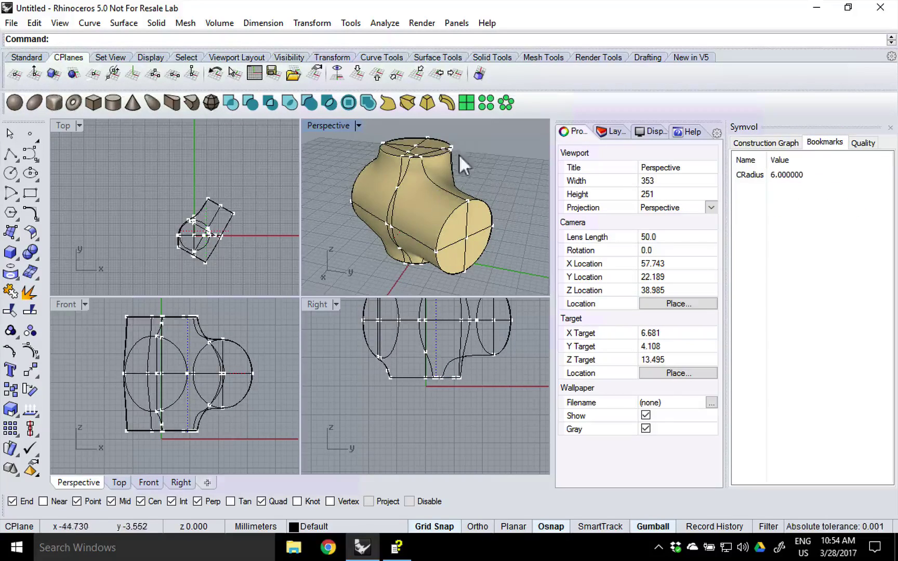
Set the CRadius bookmark value to 2
click(776, 176)
double_click(777, 176)
text(2)
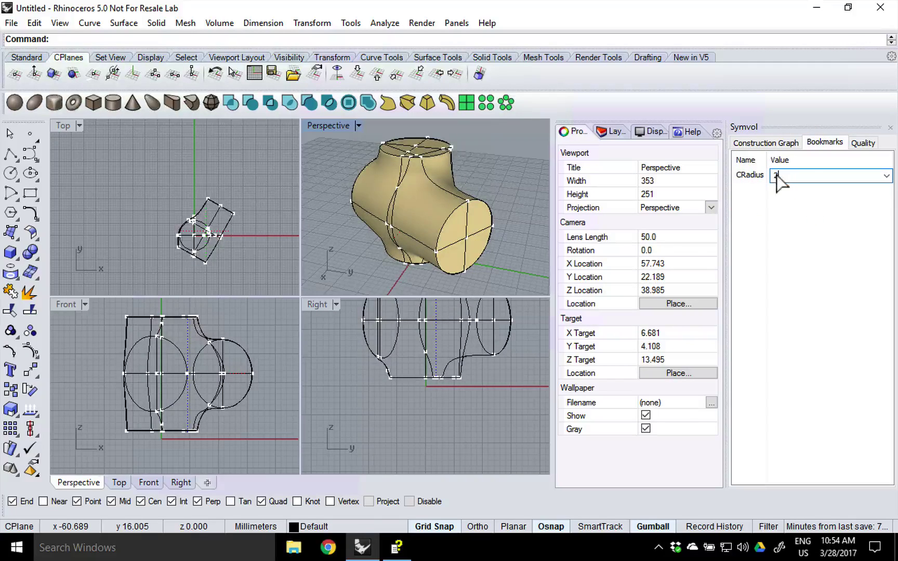
key(Return)
Link Radius (X) of the horizontal cylinder 43c (1) to the CRadius bookmark
click(778, 142)
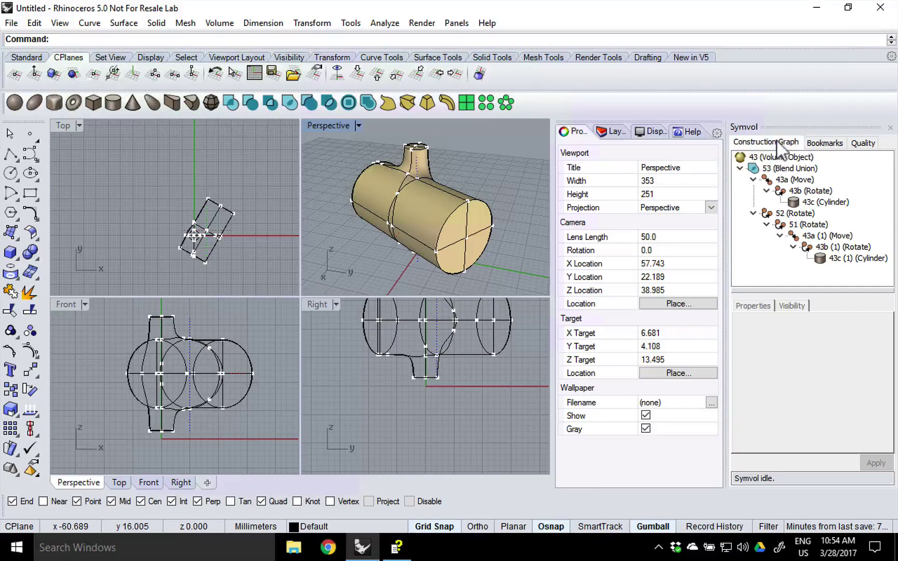
click(823, 203)
click(848, 258)
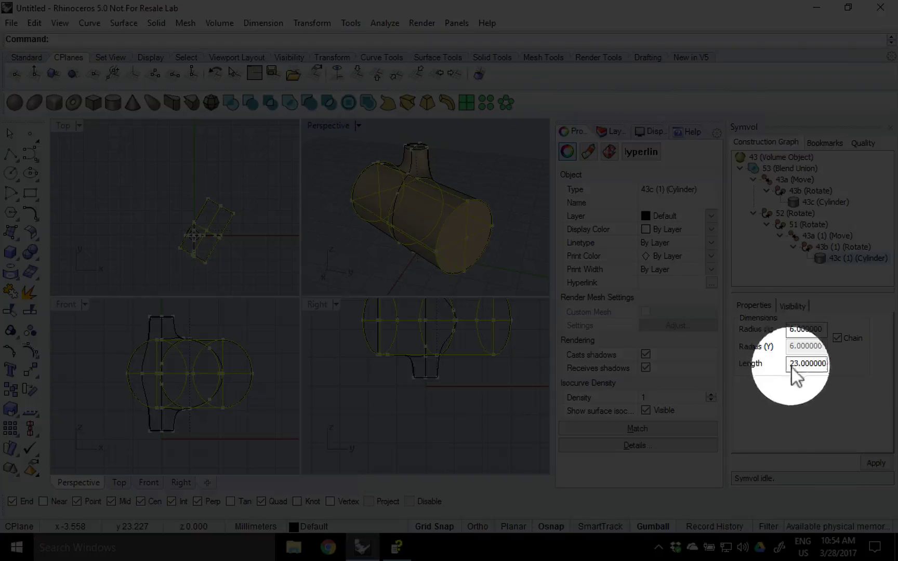
click(799, 328)
right_click(801, 329)
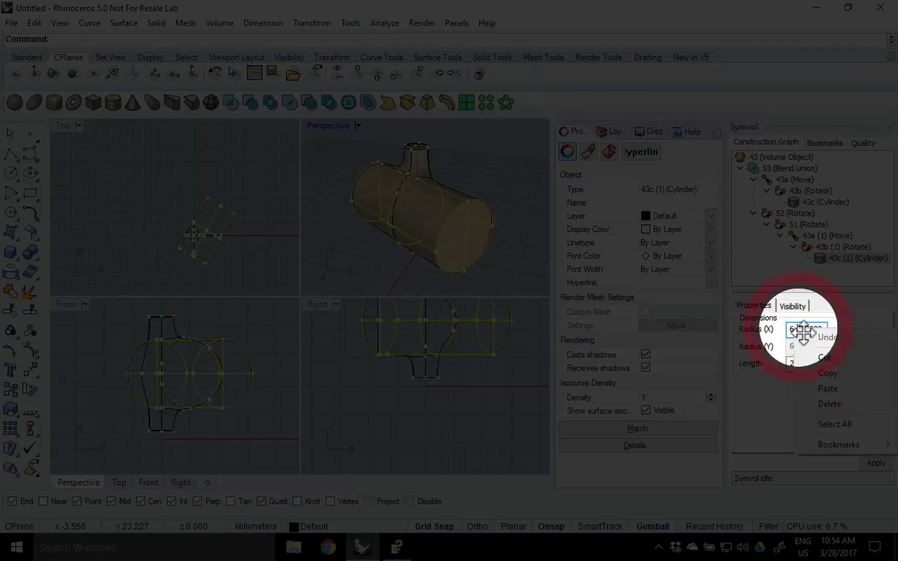
mouse_move(836, 451)
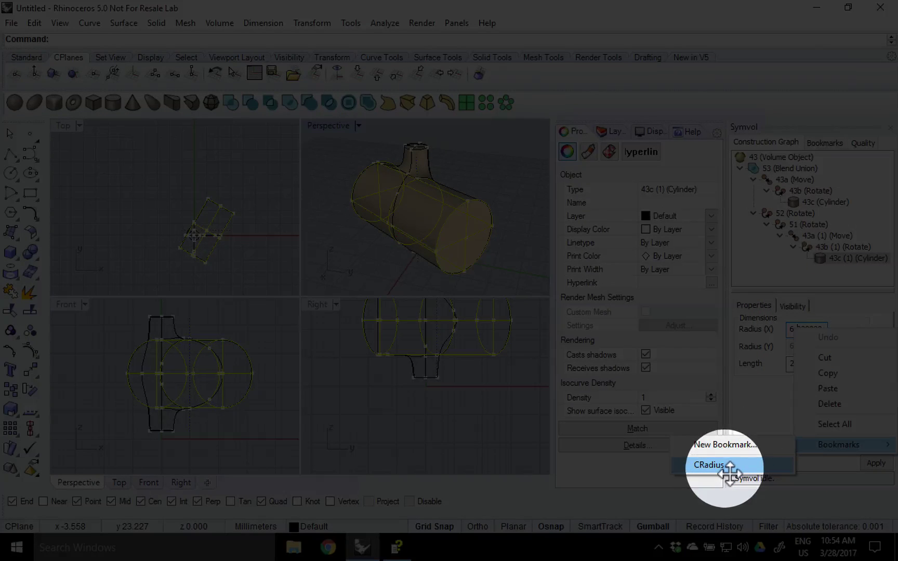
click(701, 466)
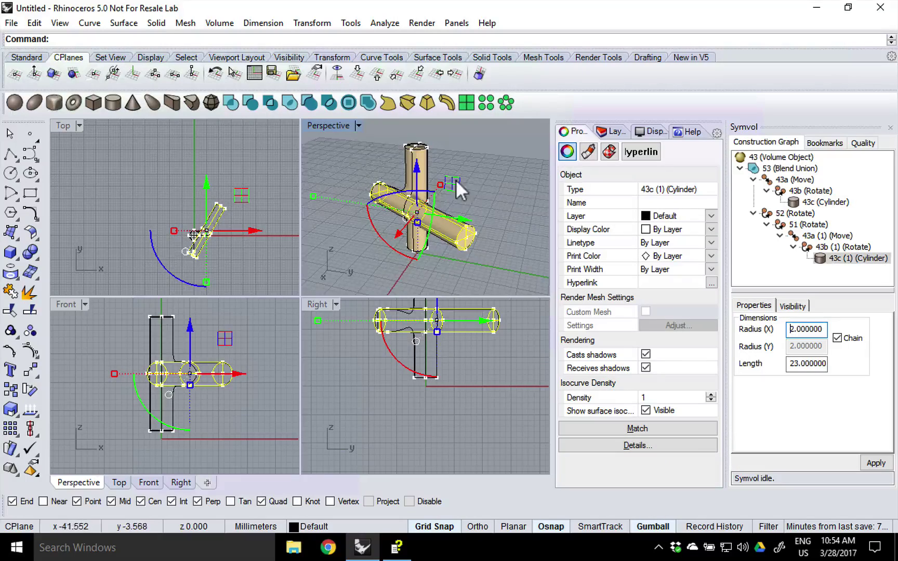
Set the CRadius bookmark shared by both cylinders to 5
mouse_move(462, 181)
right_down()
mouse_move(447, 186)
mouse_move(458, 184)
right_up()
click(485, 185)
scroll(401, 195, up, 8)
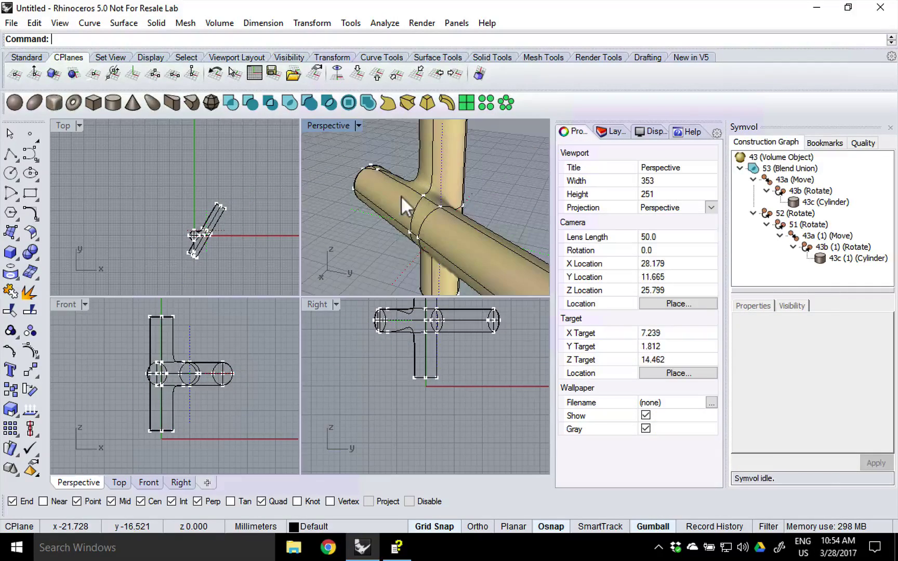
click(827, 144)
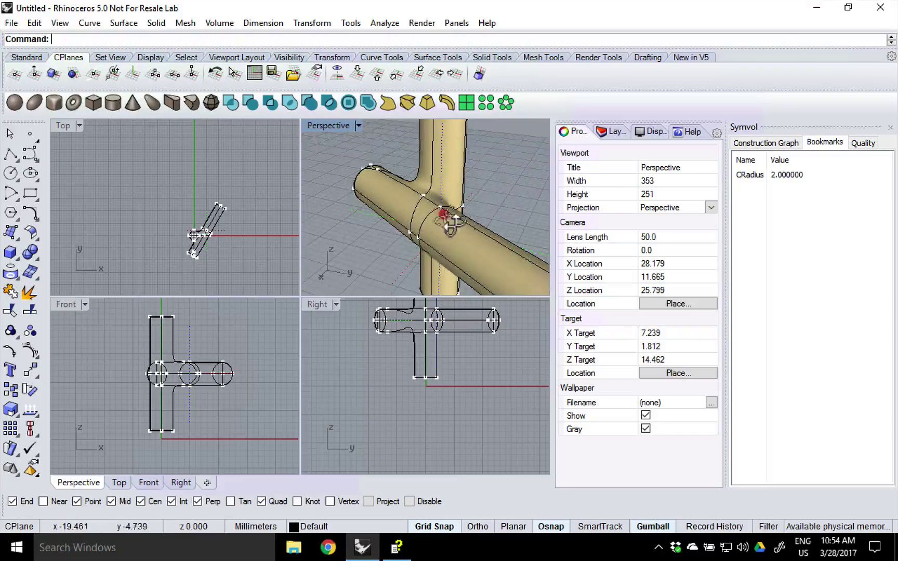
mouse_move(443, 214)
right_down()
mouse_move(405, 201)
mouse_move(427, 201)
mouse_move(422, 214)
mouse_move(432, 216)
right_up()
scroll(451, 217, down, 7)
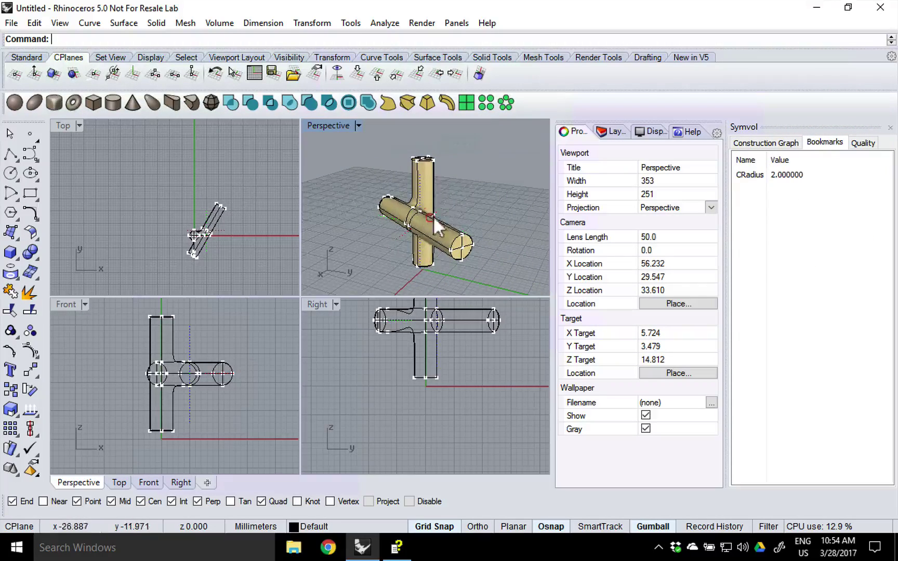
click(777, 175)
click(777, 175)
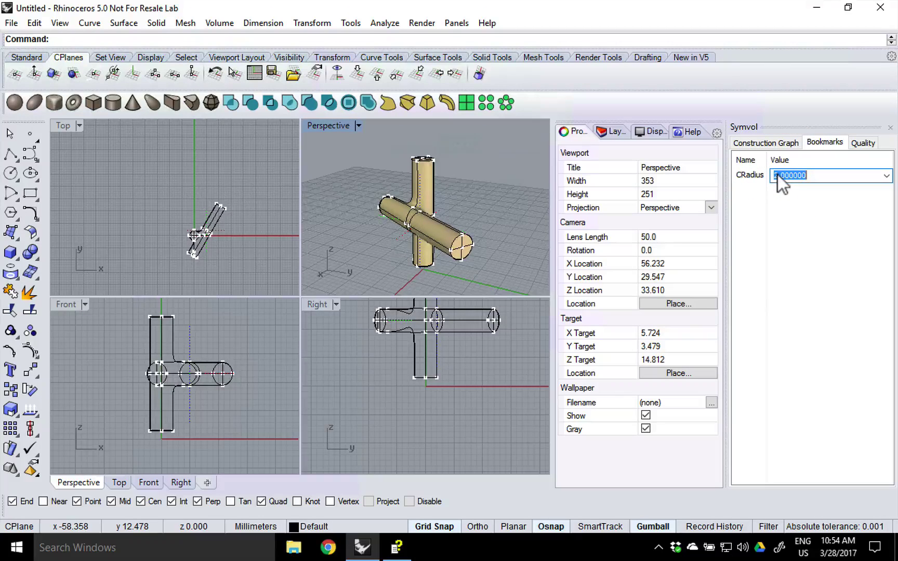
text(5)
key(Return)
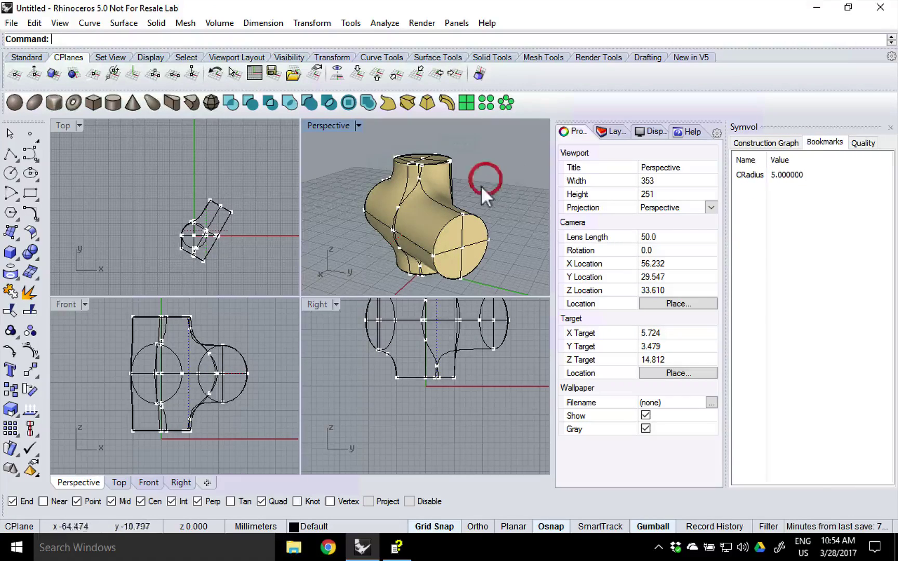
Examine up close the blend surface where the horizontal cylinder meets the vertical one
click(825, 204)
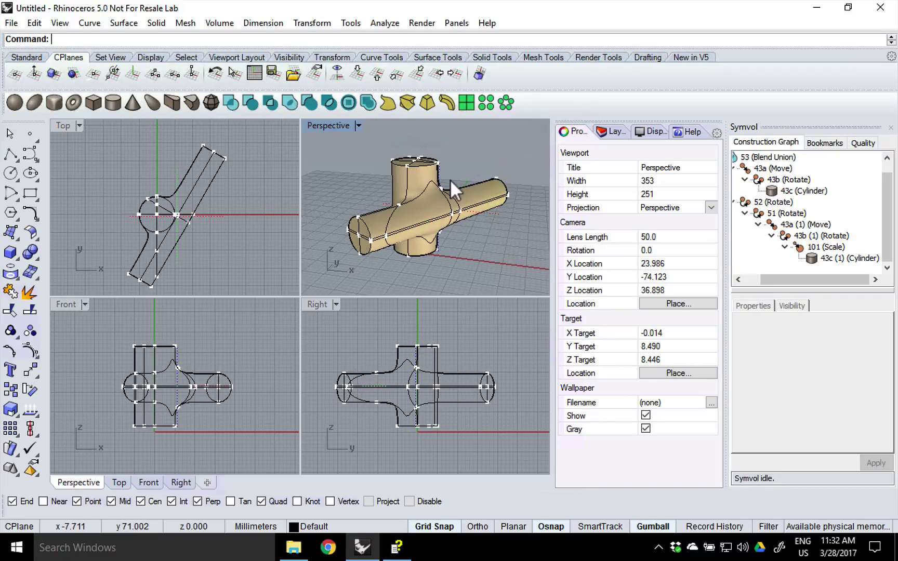
scroll(420, 211, up, 3)
scroll(420, 211, down, 2)
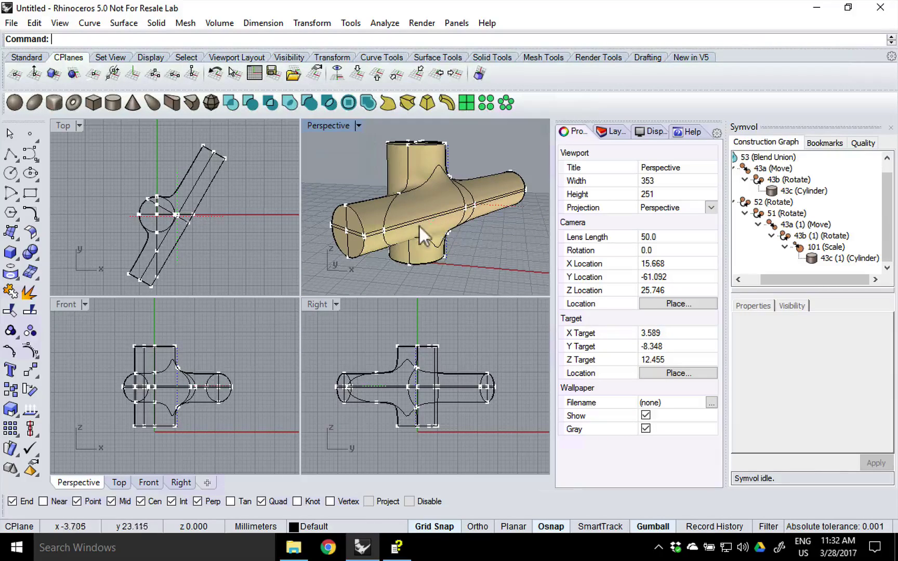
right_drag(419, 225, 451, 200)
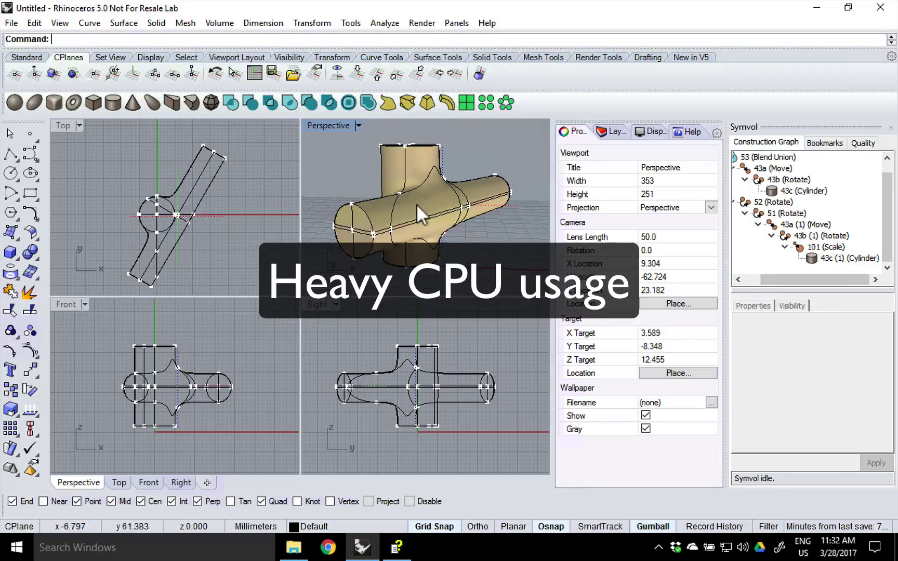
scroll(416, 203, up, 3)
scroll(428, 209, up, 5)
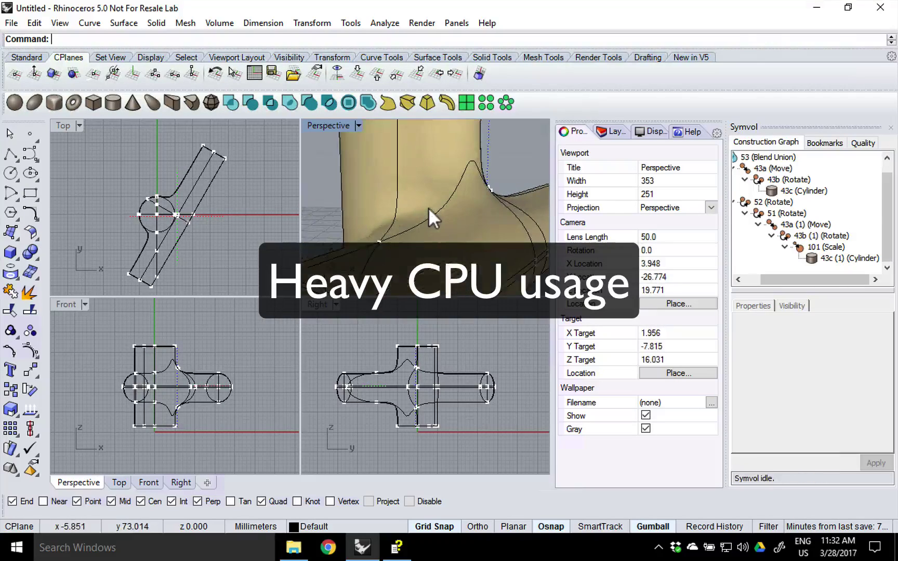
shift+right_drag(449, 214, 448, 237)
right_drag(449, 197, 453, 223)
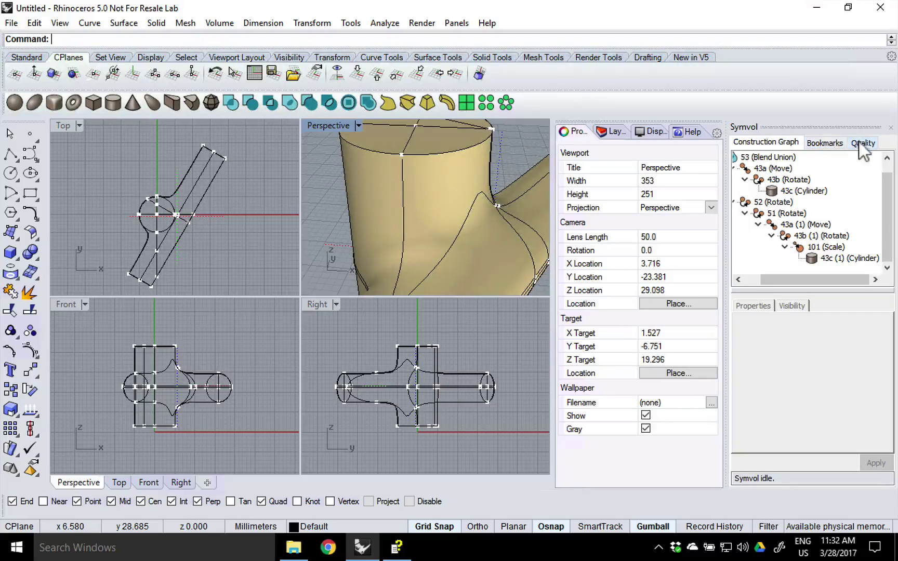
Switch the Symvol display to Preview Quality and check the blended junction in the perspective view
click(860, 144)
click(754, 176)
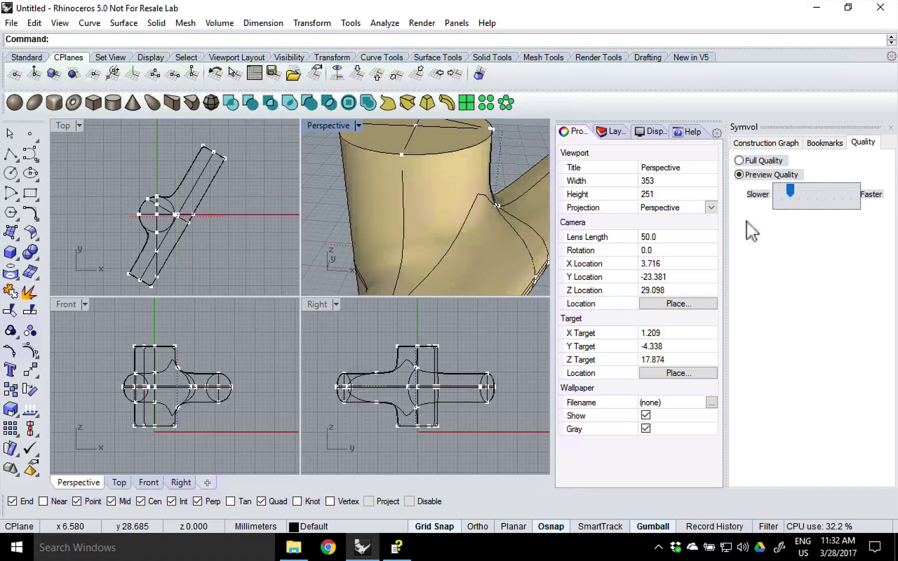
mouse_move(426, 234)
right_down()
mouse_move(387, 219)
mouse_move(431, 221)
right_up()
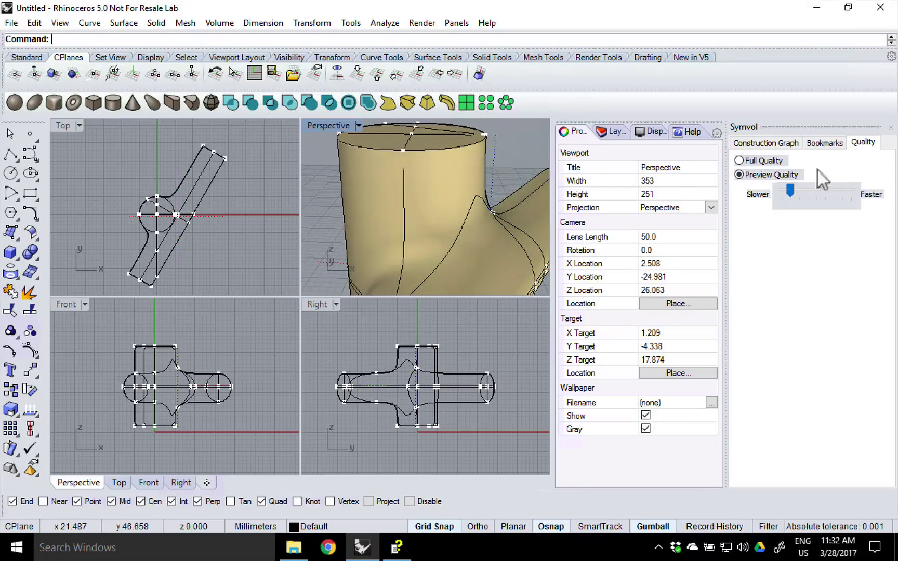
Switch the Symvol display back to Full Quality and return to the construction graph of the blended cylinders
click(763, 160)
click(786, 143)
scroll(442, 213, down, 5)
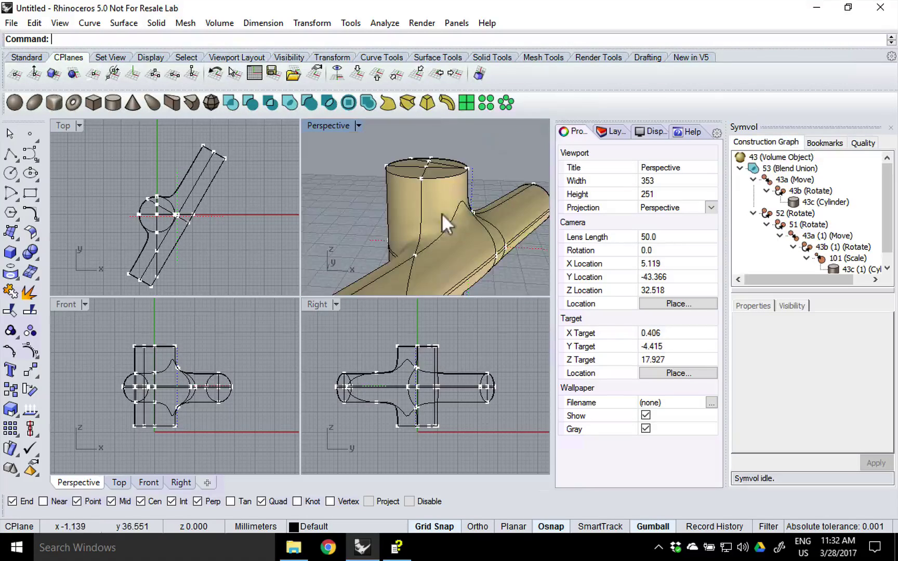
shift+right_drag(441, 213, 444, 193)
shift+right_drag(446, 155, 450, 217)
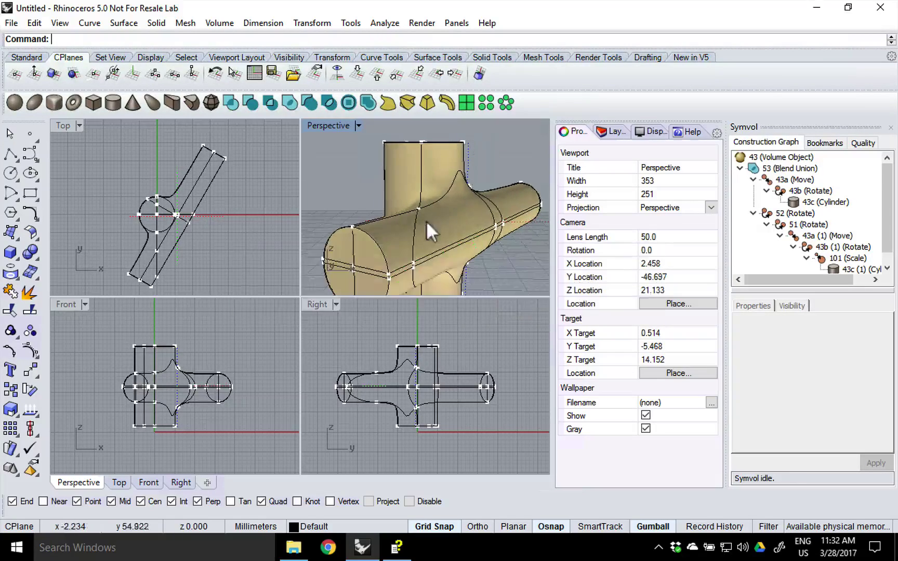
Examine the blended cylinders at close and distant scales in the perspective and right views
scroll(441, 187, up, 5)
right_drag(452, 212, 454, 189)
scroll(432, 213, up, 4)
scroll(452, 230, down, 2)
scroll(452, 230, down, 12)
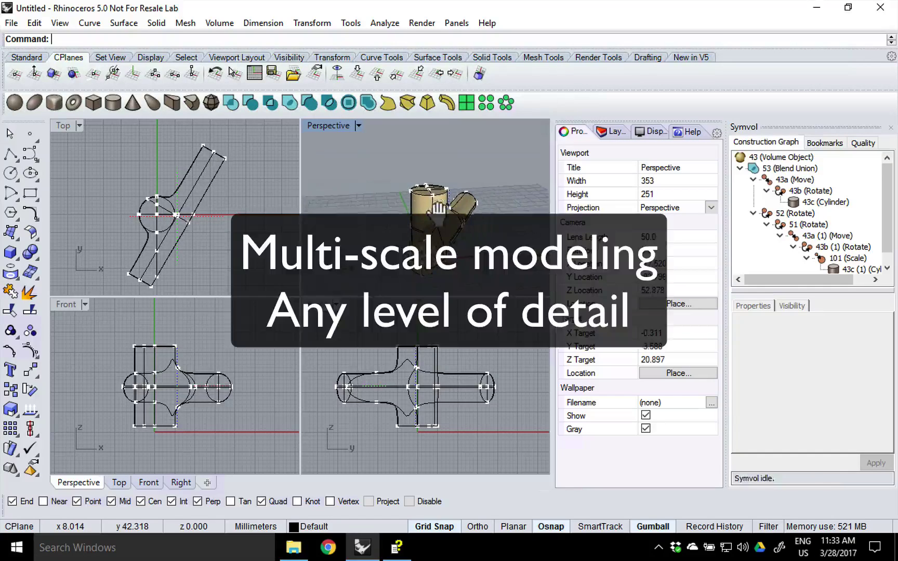
scroll(436, 196, up, 5)
scroll(435, 196, up, 3)
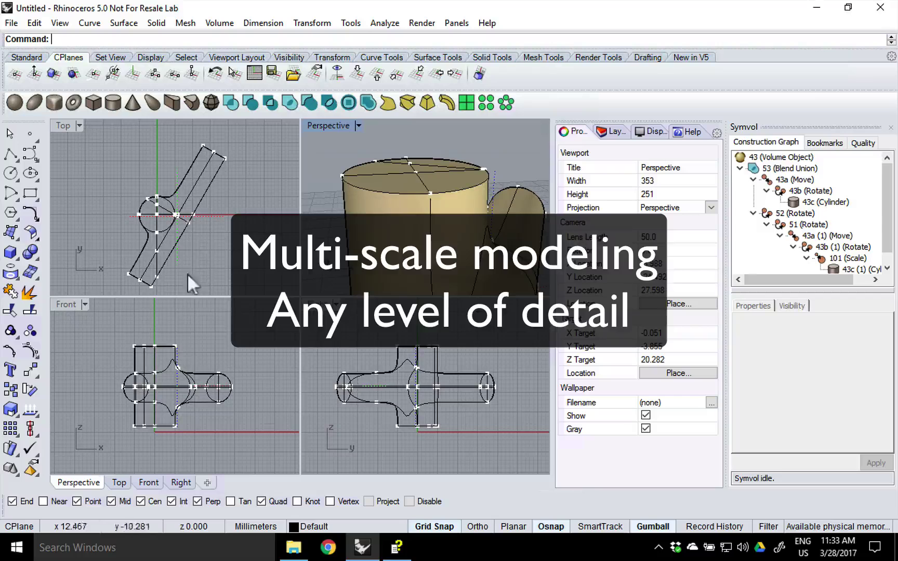
scroll(413, 359, up, 8)
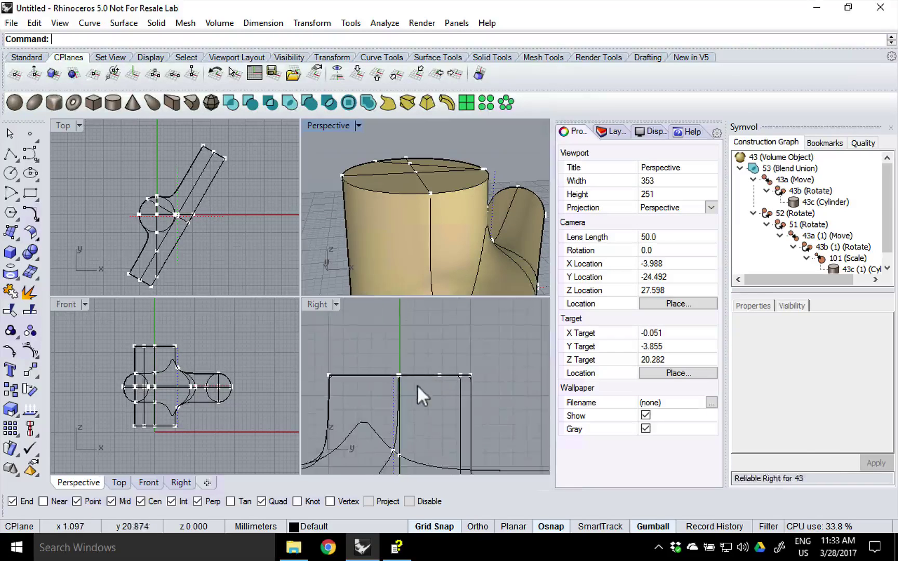
scroll(400, 379, down, 10)
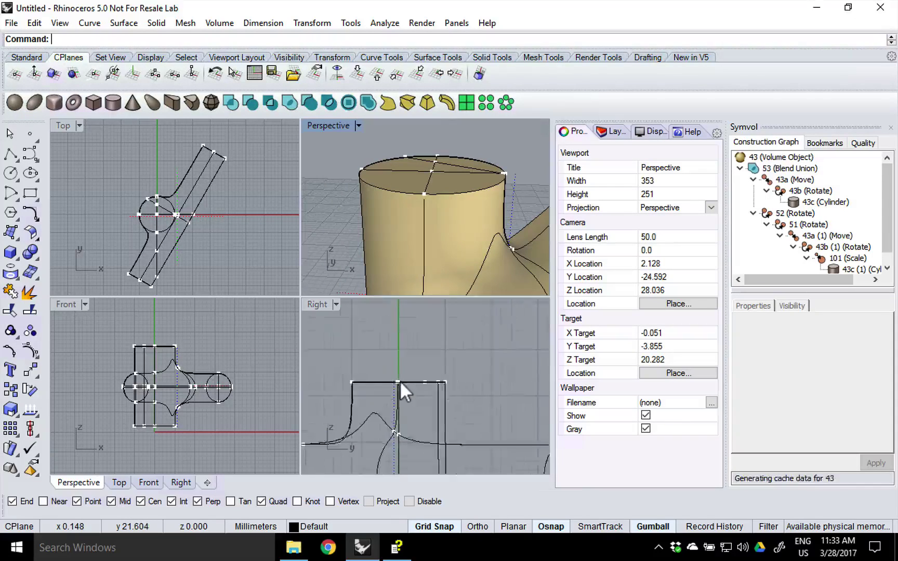
scroll(393, 383, down, 5)
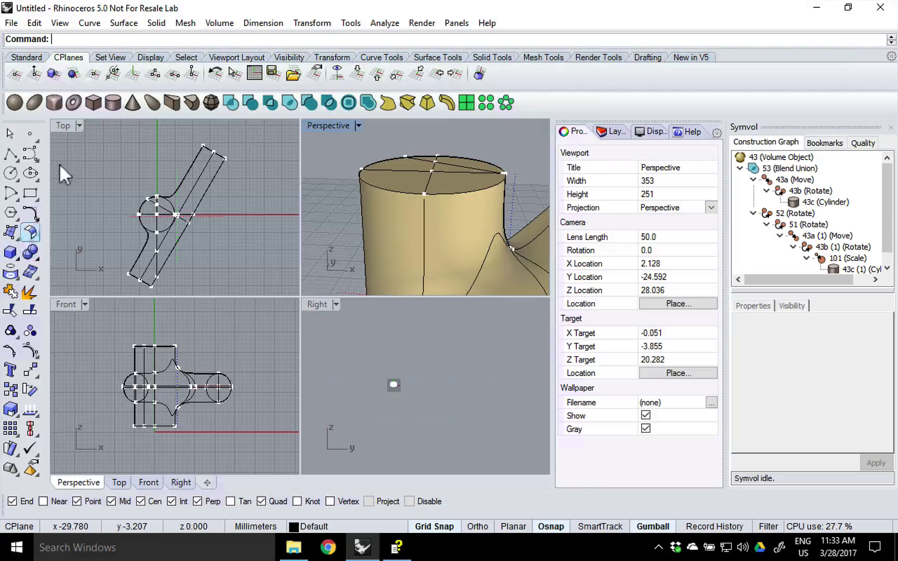
Draw the base rectangle of a very large volume box in the top view, extending far beyond the blended cylinders
click(88, 106)
click(100, 140)
scroll(244, 267, down, 5)
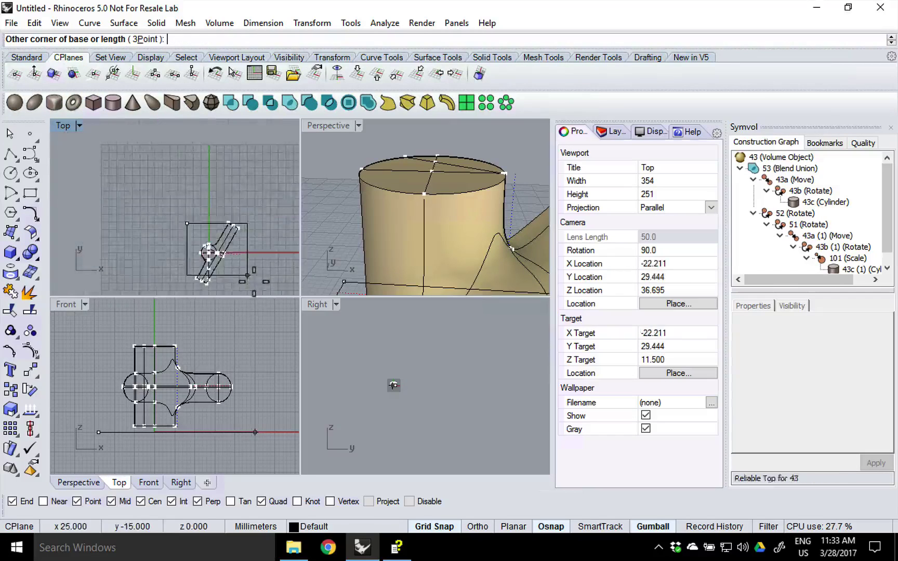
right_drag(254, 277, 139, 181)
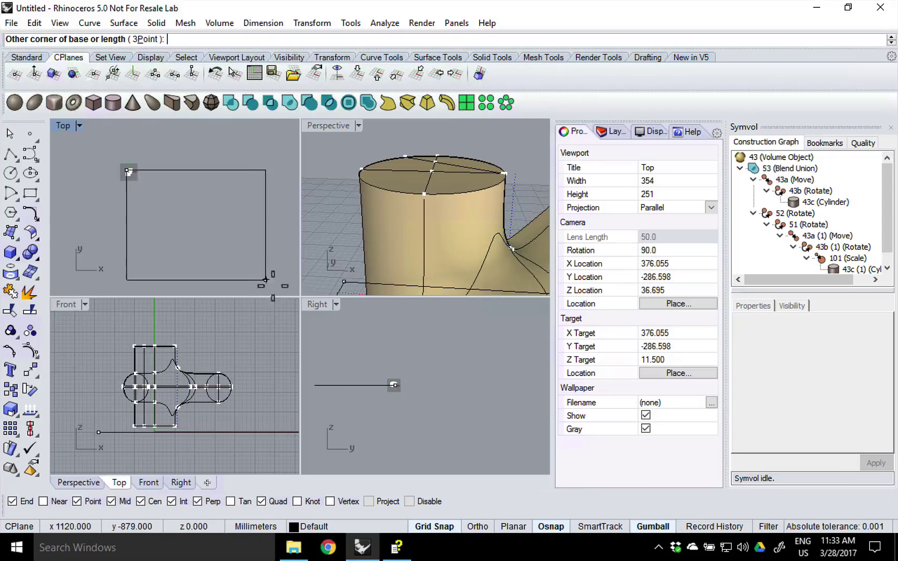
right_drag(273, 286, 216, 208)
click(216, 209)
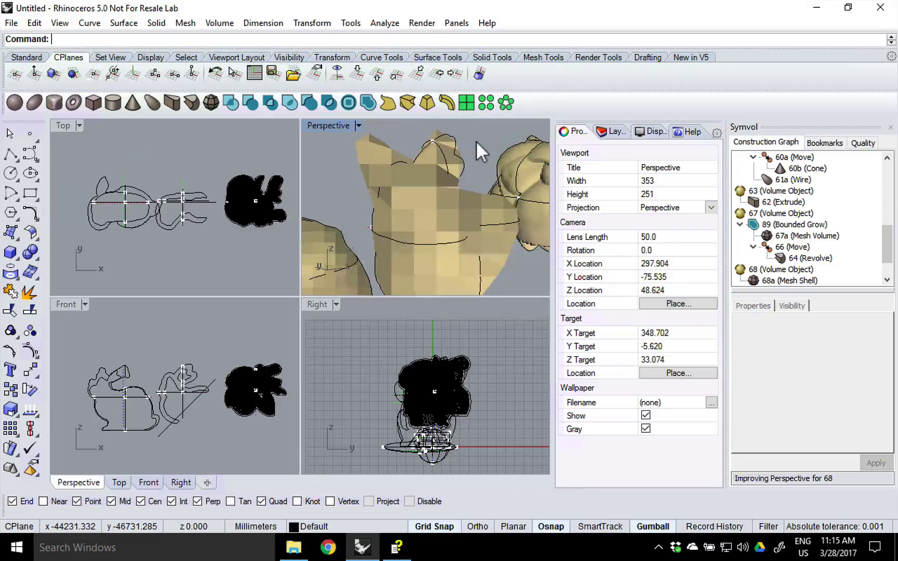
Open the Symvol plug-in help and enlarge its window
right_drag(477, 140, 477, 178)
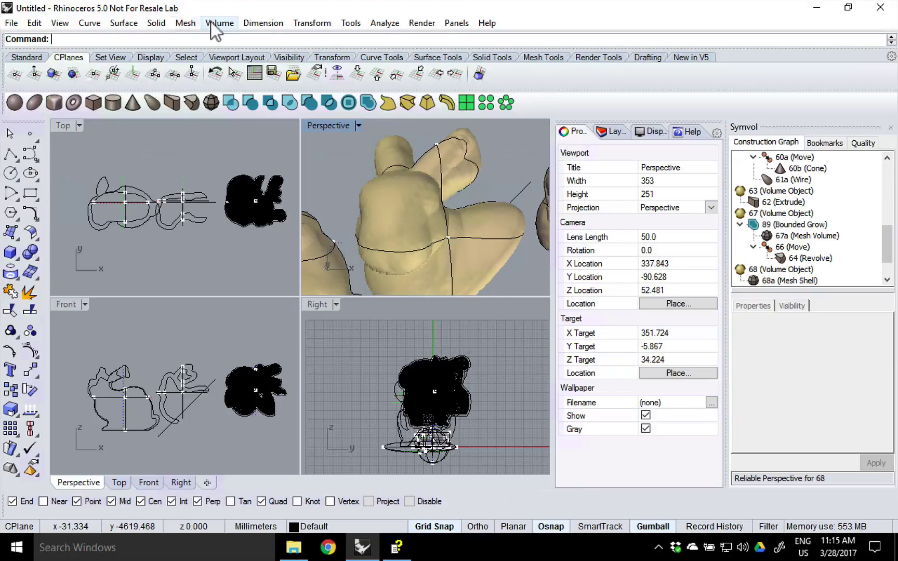
click(488, 24)
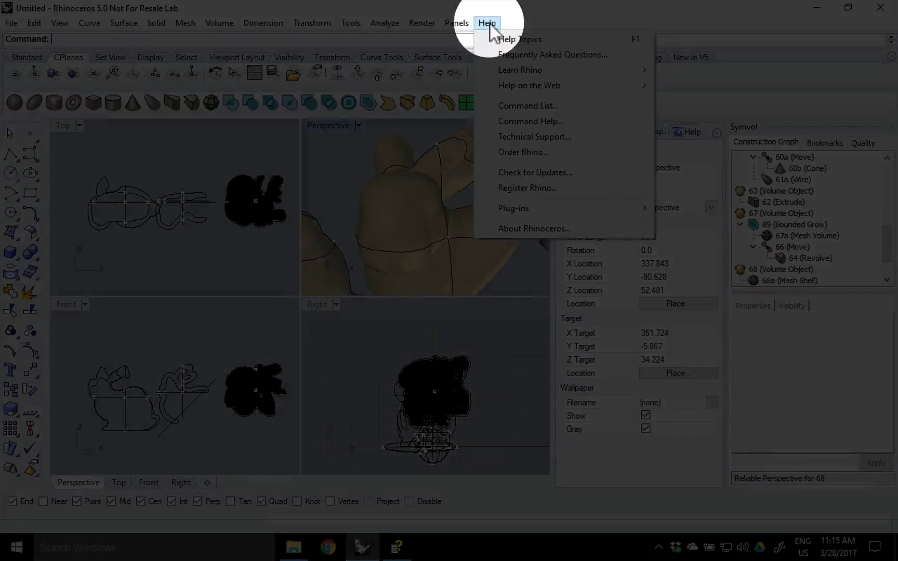
mouse_move(603, 209)
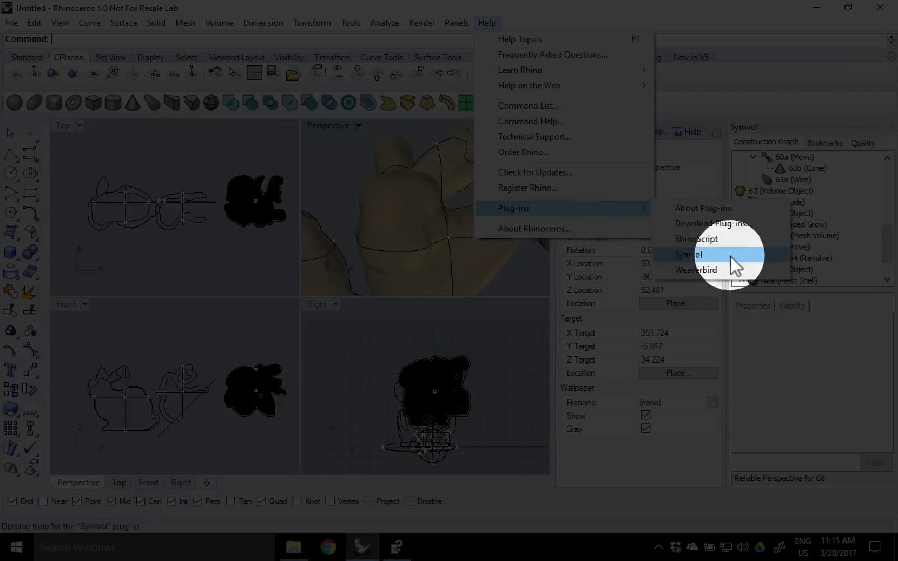
click(710, 254)
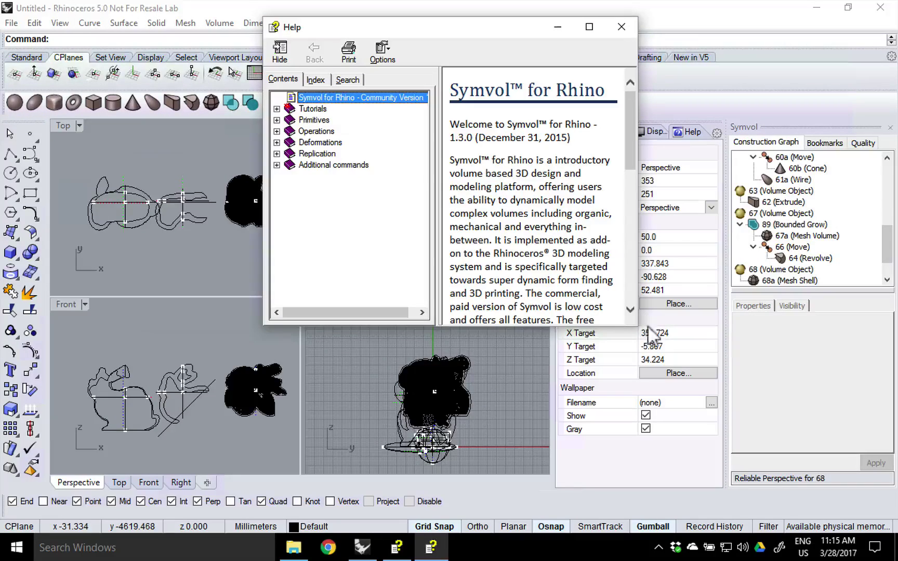
drag(632, 325, 715, 447)
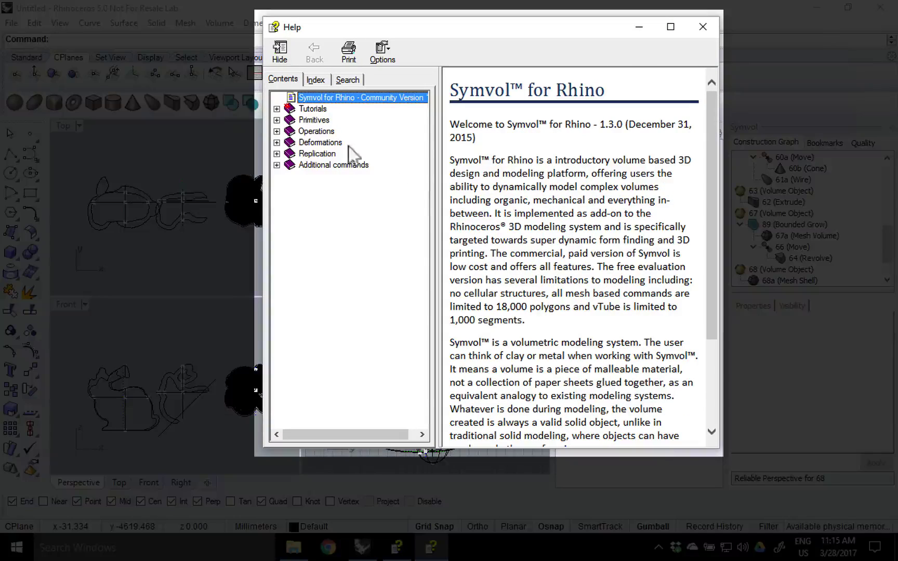
Read the vSuperEllipsoid and vBox topics under Primitives, including the box's construction graph parameters, and close the help
click(277, 120)
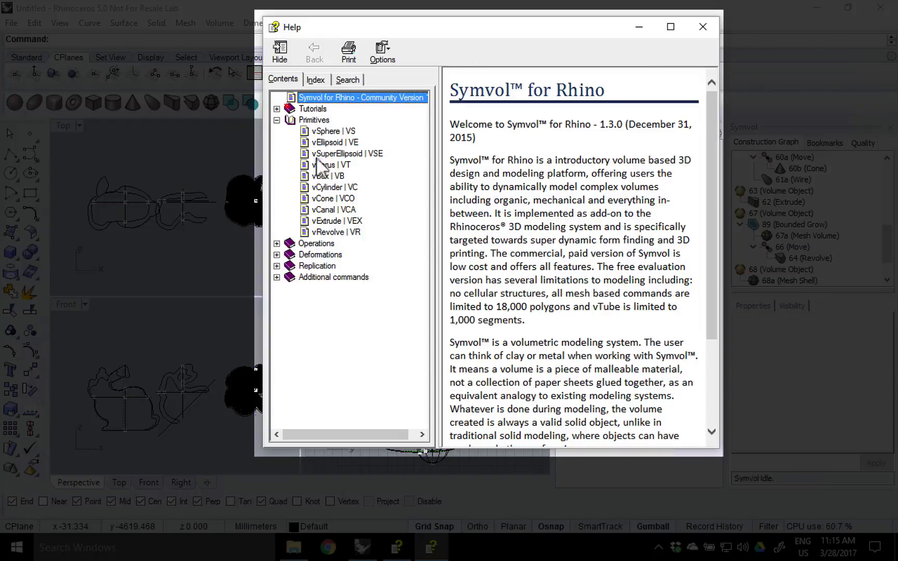
click(337, 153)
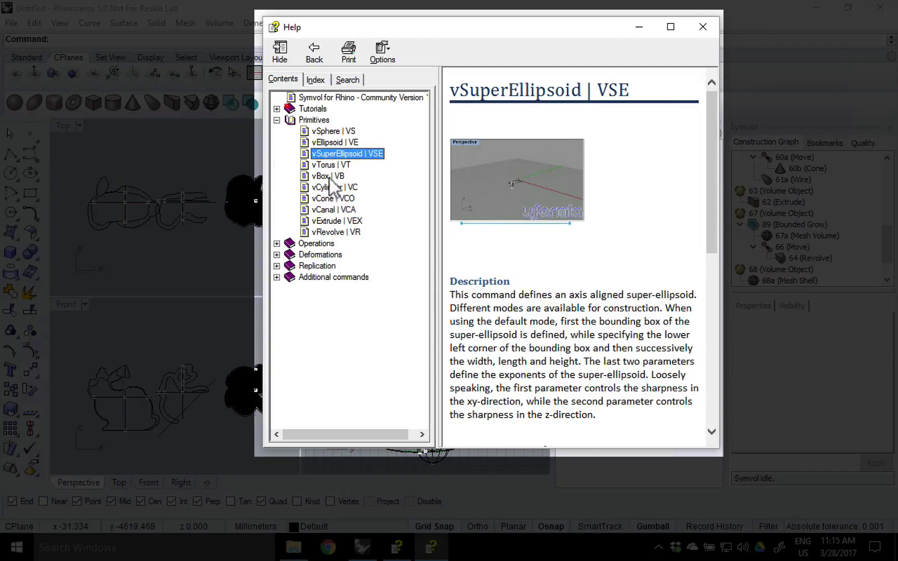
click(329, 178)
scroll(515, 302, down, 2)
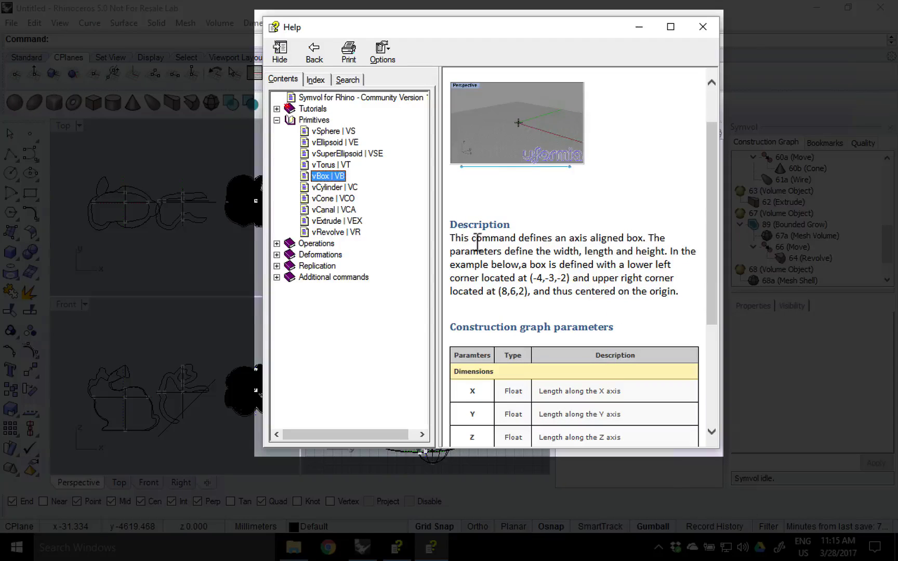
drag(450, 238, 594, 262)
scroll(566, 296, down, 3)
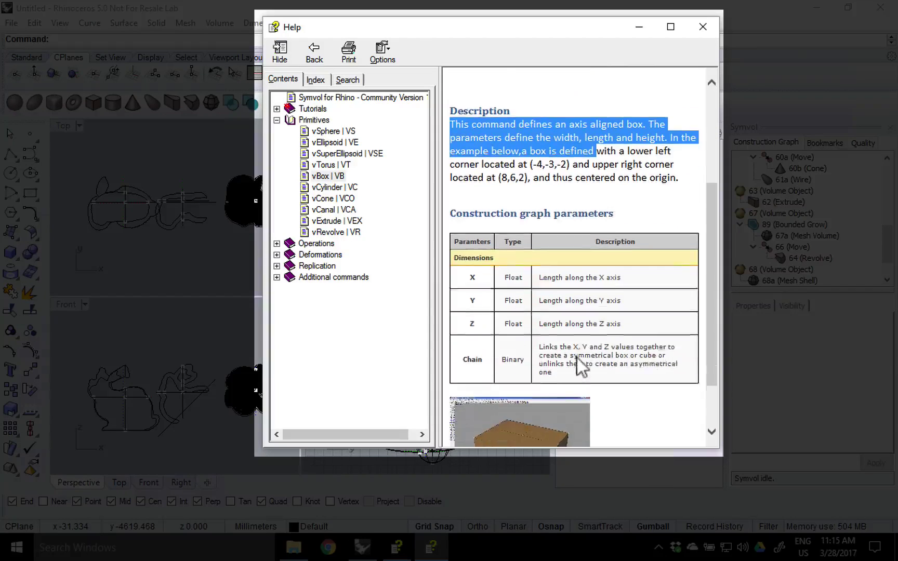
scroll(577, 358, down, 2)
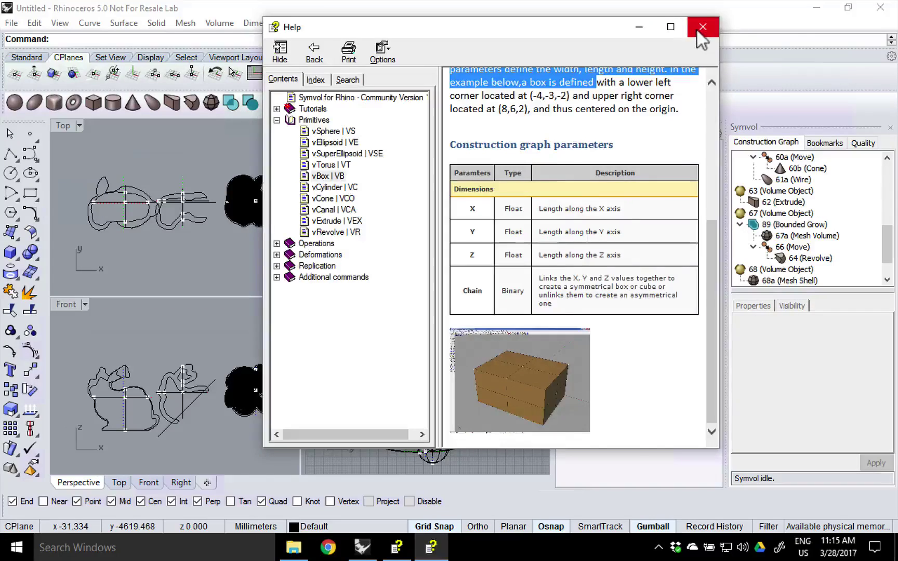
click(702, 27)
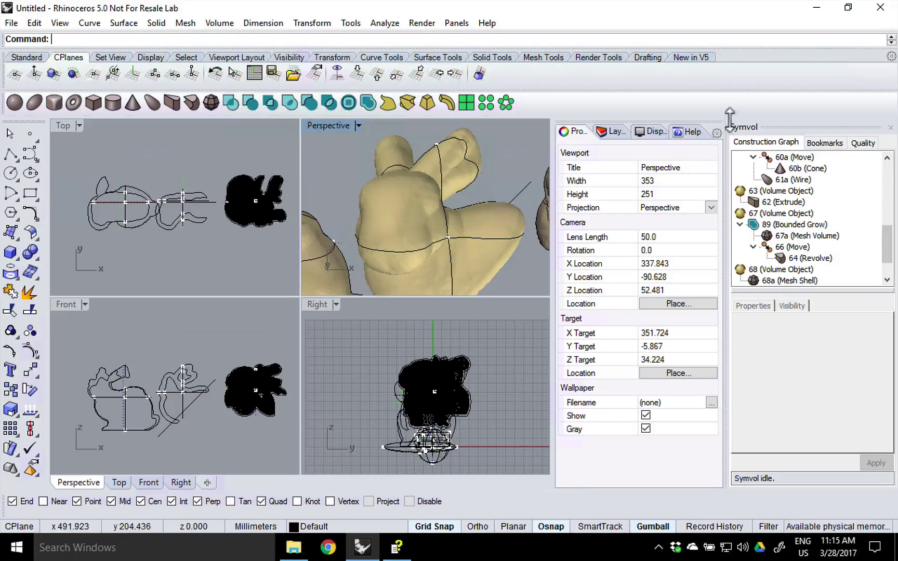
Show Rhino's auto-updating command help and start vCylinder to read its description
click(689, 134)
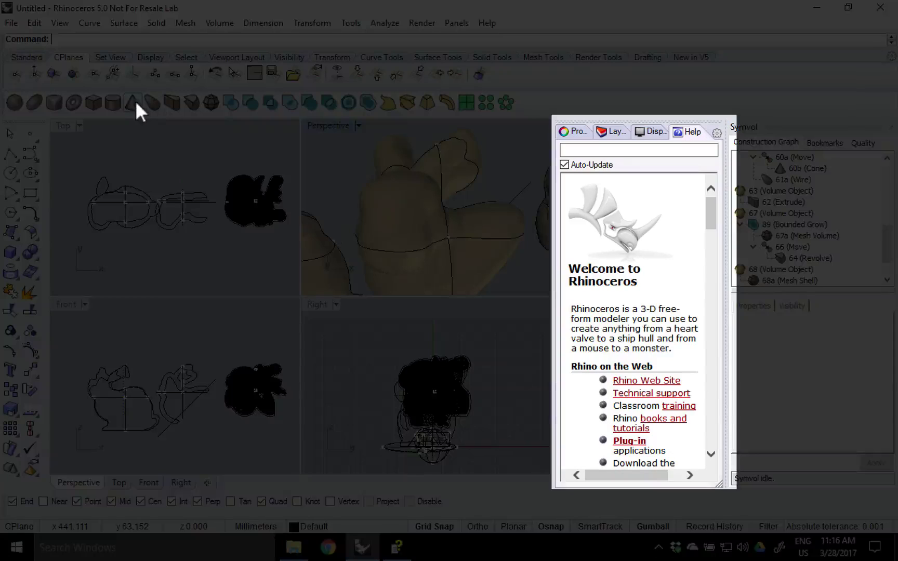
click(113, 102)
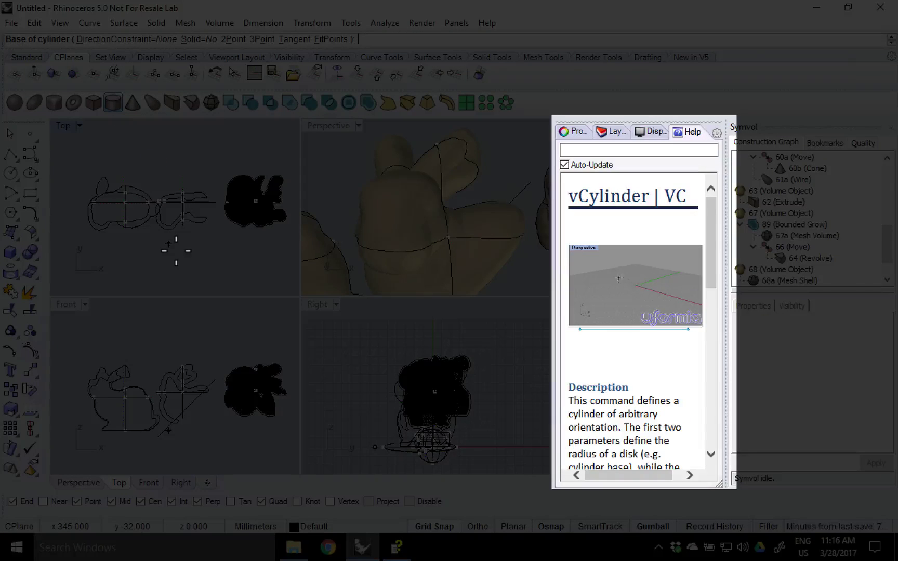
scroll(626, 284, down, 2)
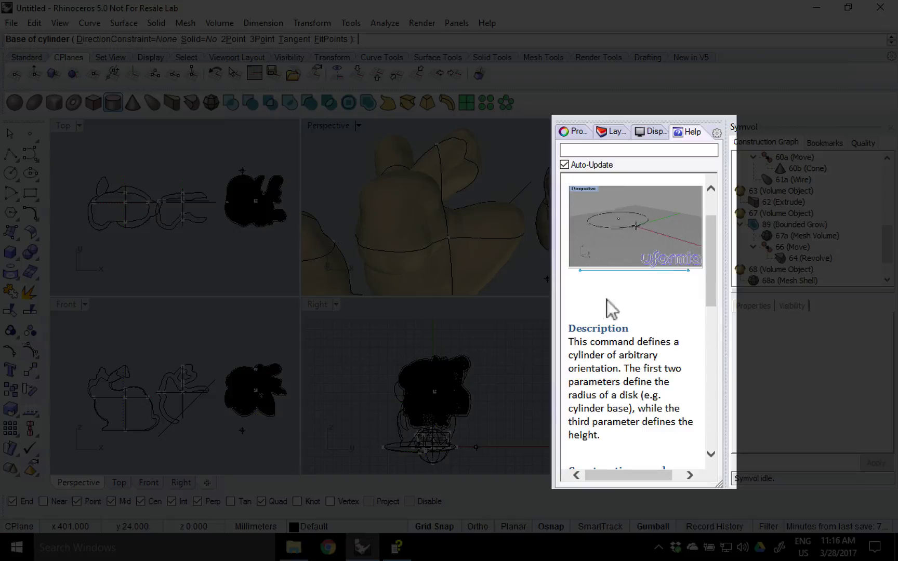
scroll(644, 319, down, 2)
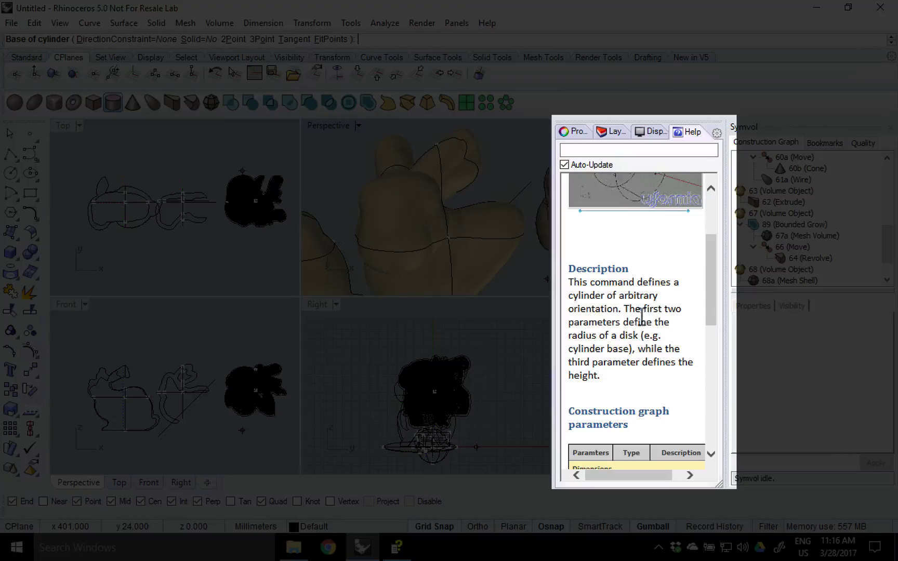
Create a vertical volume cylinder of about 12 mm radius and 76 mm length in front of the existing models
click(167, 257)
click(184, 254)
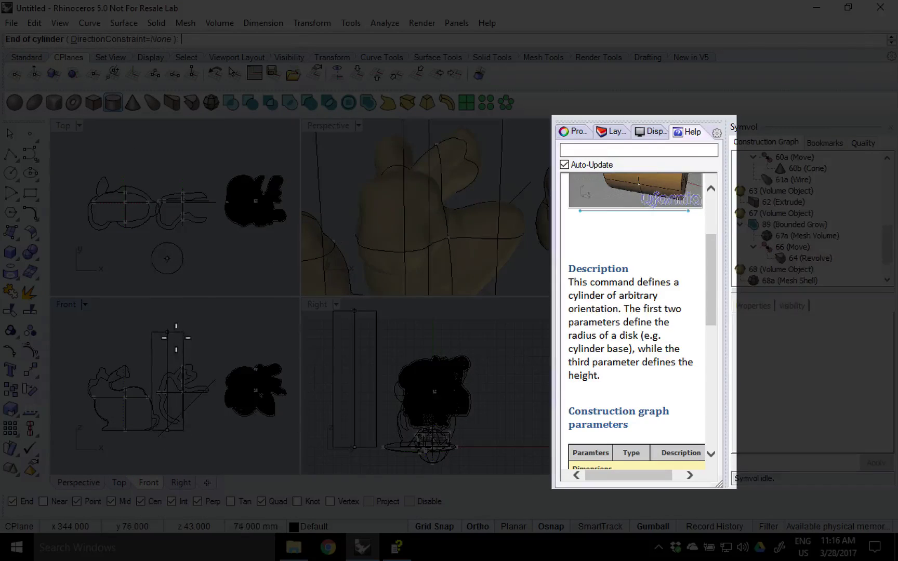
click(176, 337)
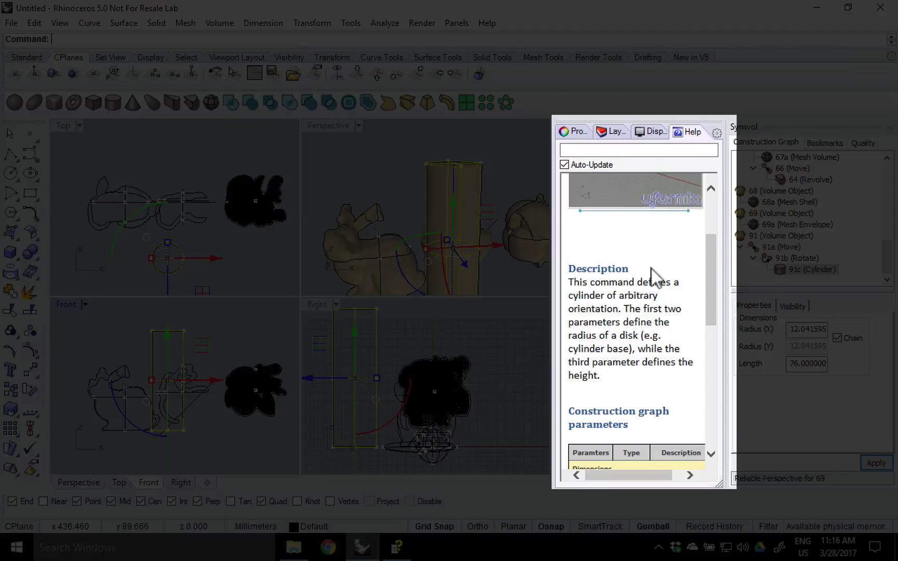
shift+right_drag(470, 239, 365, 223)
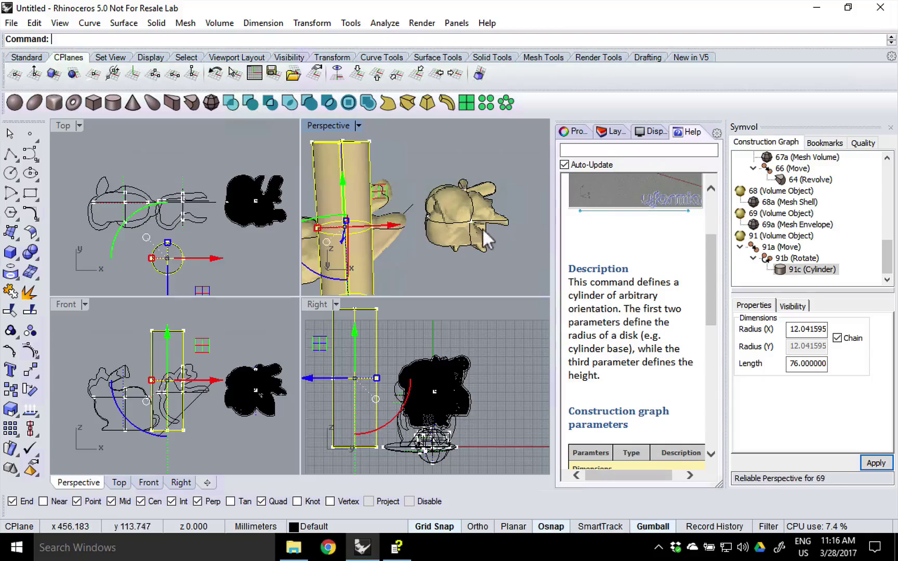
scroll(482, 229, up, 3)
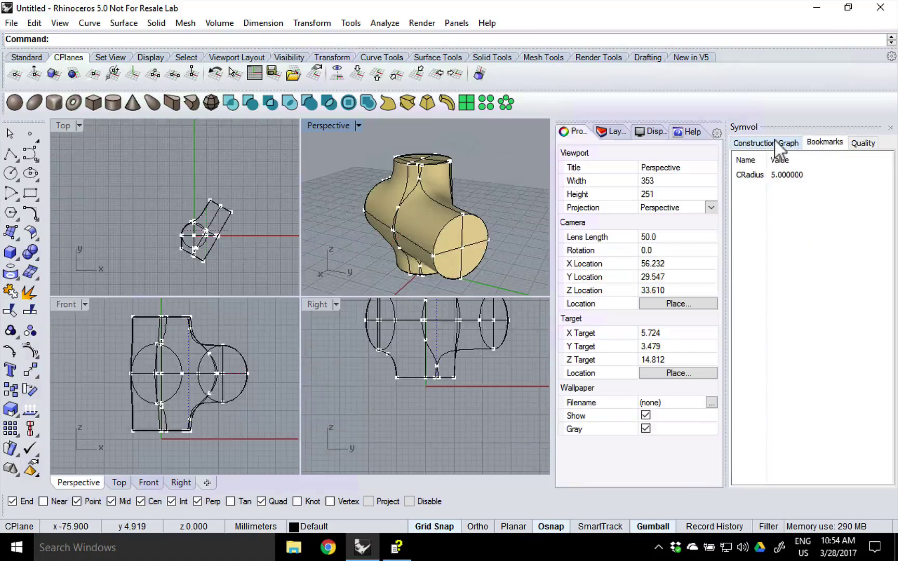
Review the construction graph of the blended volume object and the list of available Volume commands
click(773, 141)
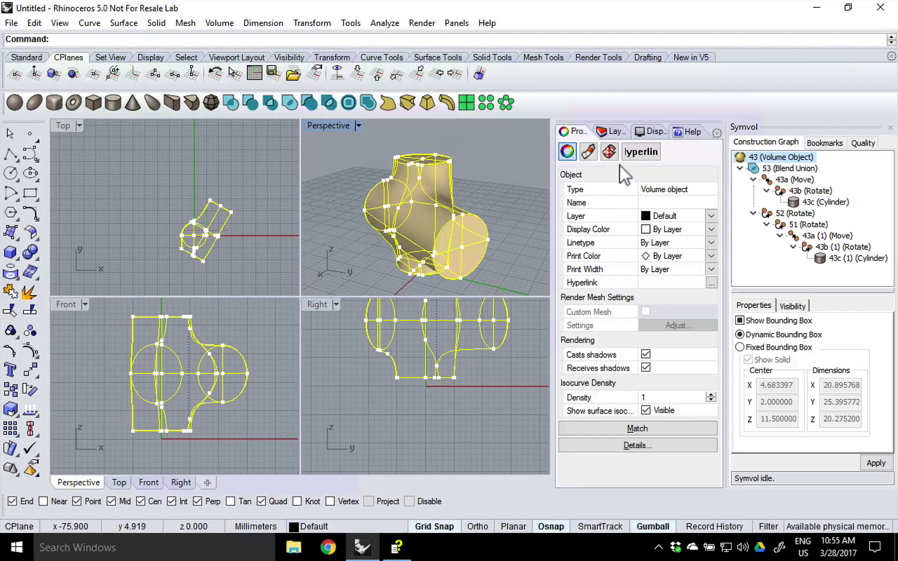
click(219, 23)
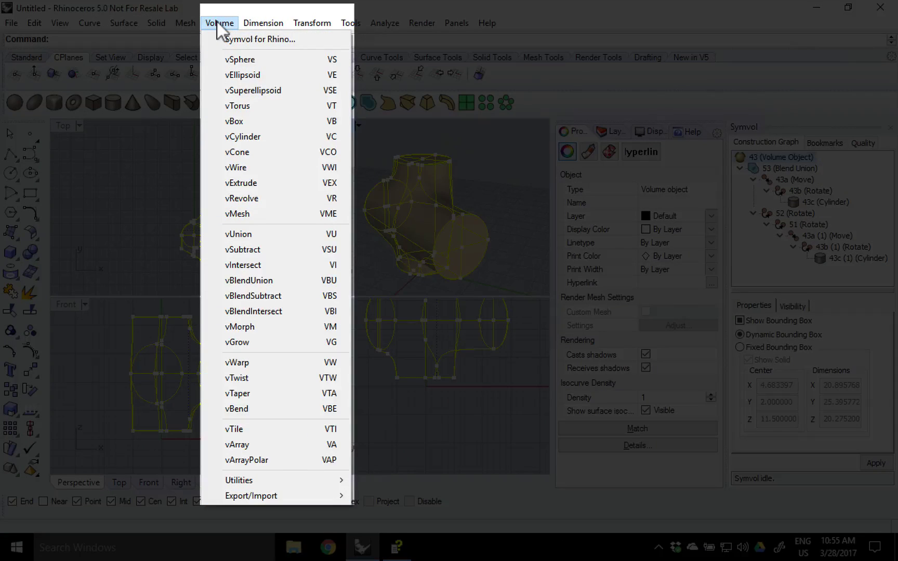
click(217, 21)
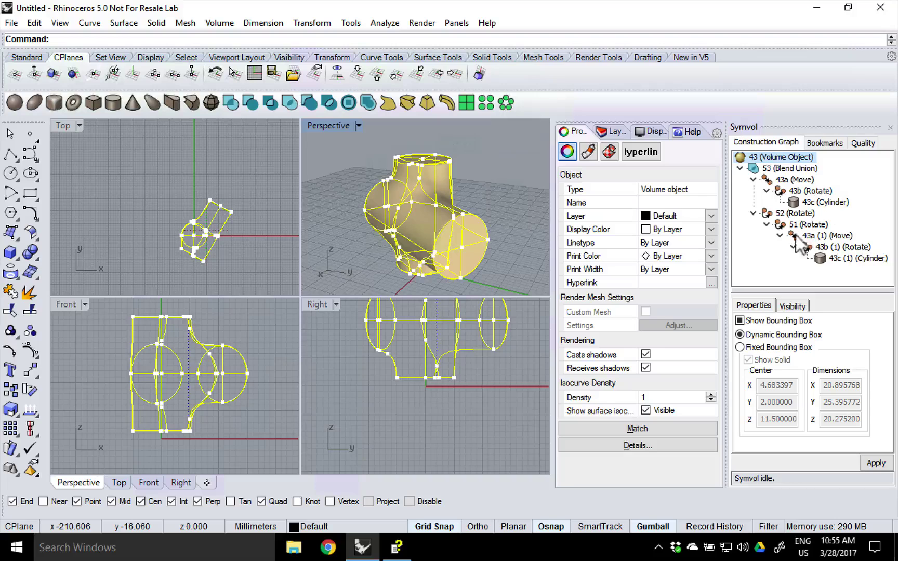
Look over the CRadius bookmark and the quality settings, and return to the construction graph
click(823, 142)
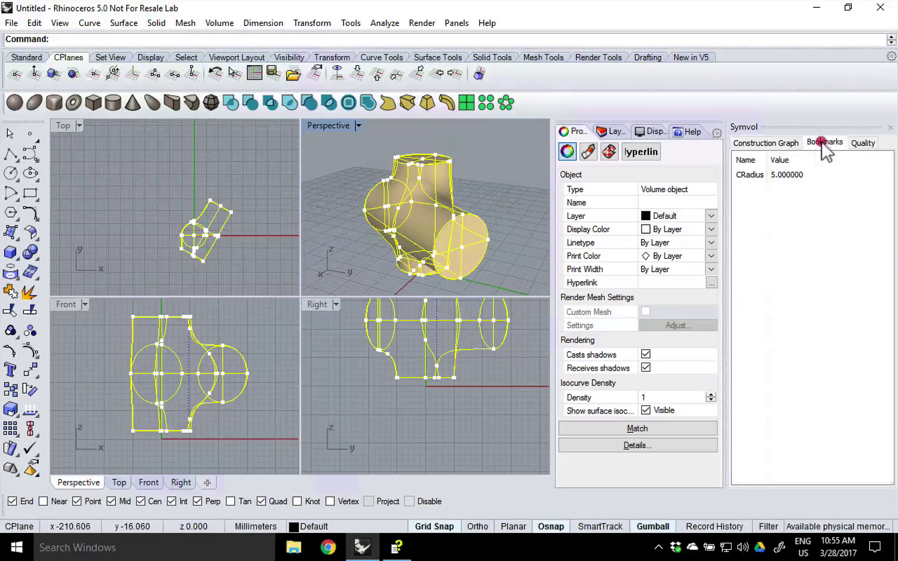
click(784, 175)
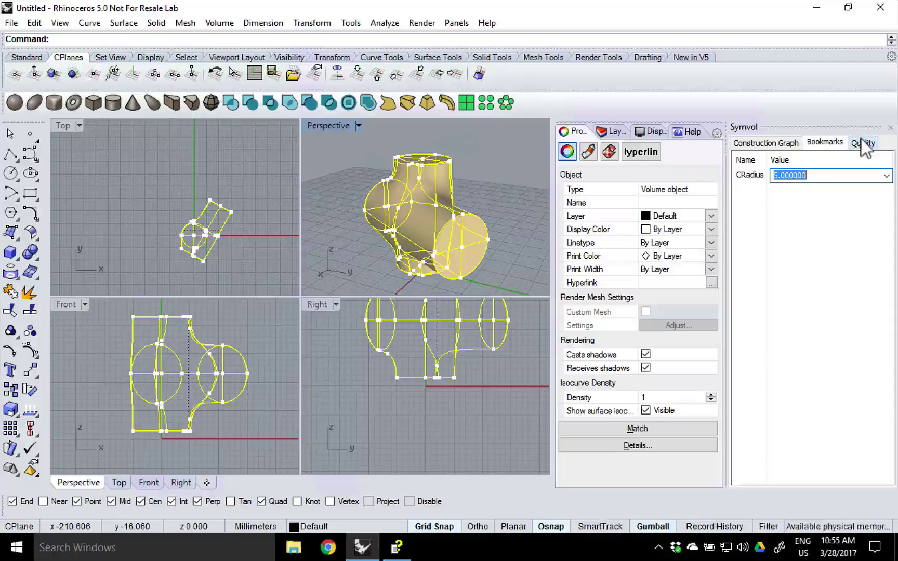
click(861, 143)
click(766, 144)
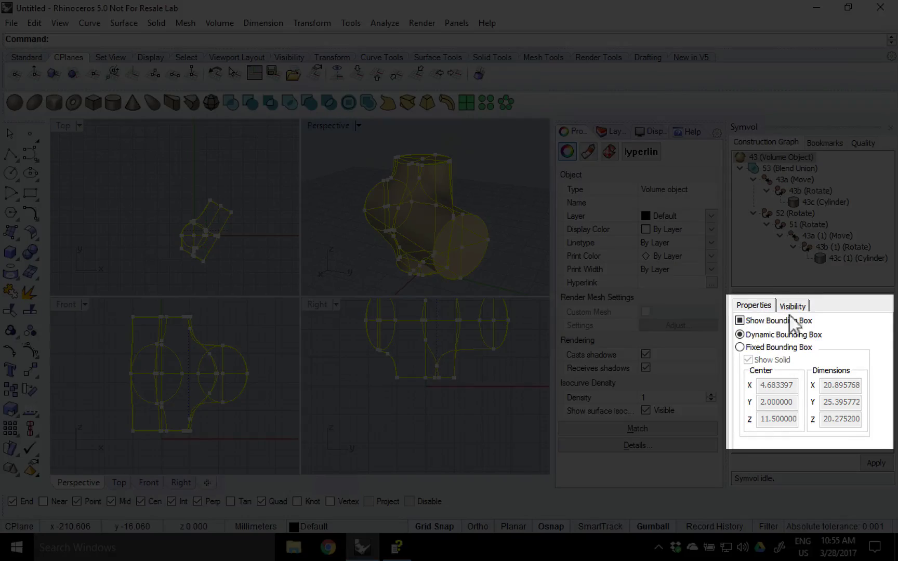
View the visibility settings and bounding box properties of the blended volume object, and pick around it in the perspective view
click(792, 306)
click(754, 305)
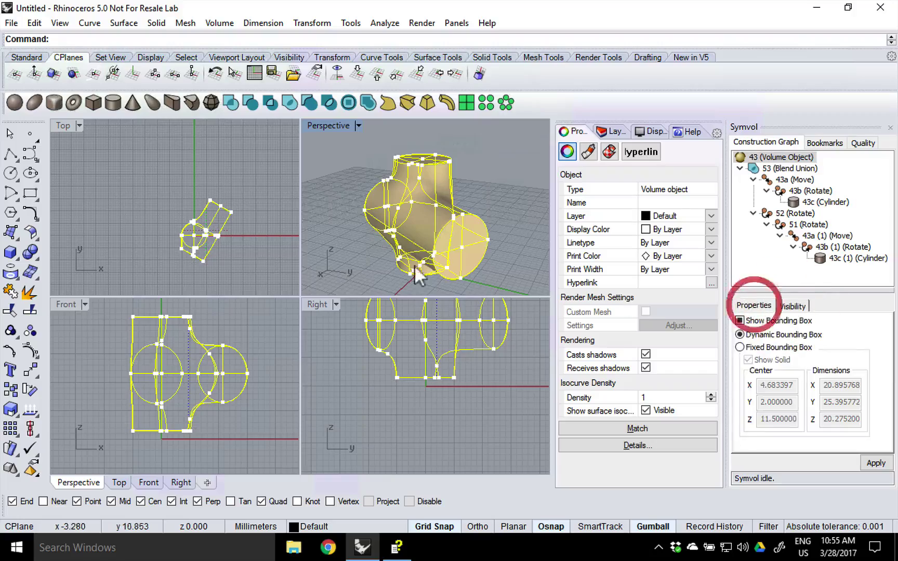
click(324, 228)
click(366, 244)
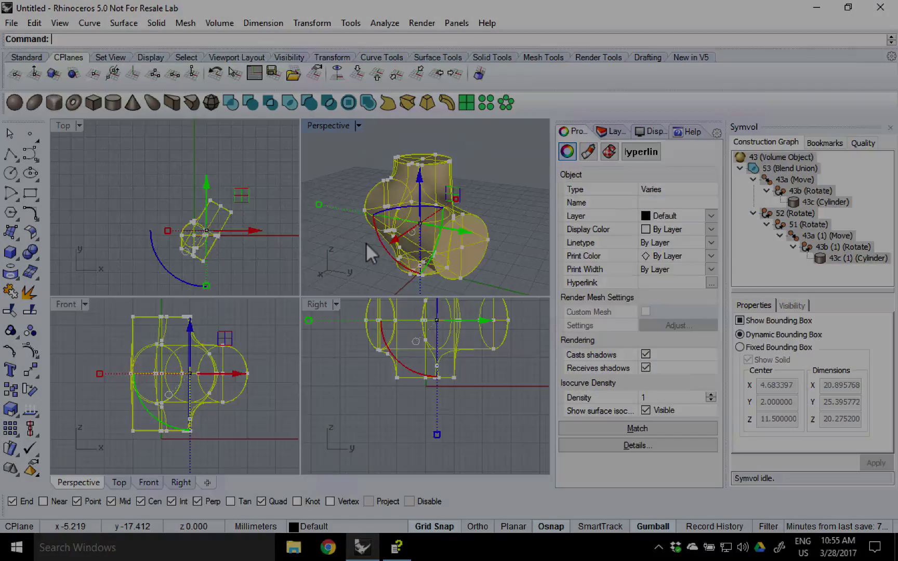